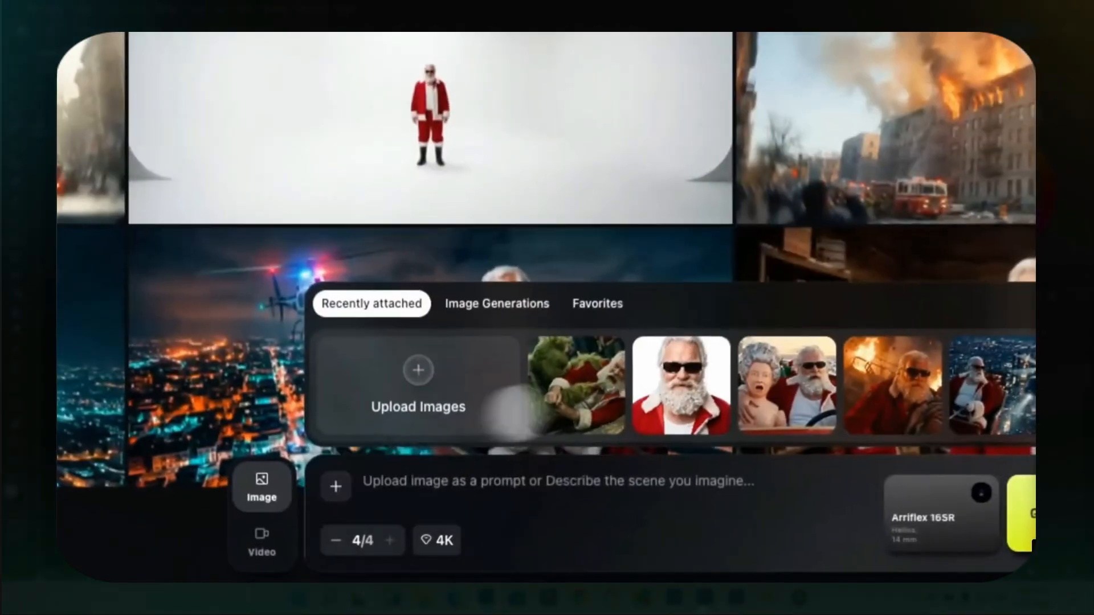
# Attach the sunglasses Santa portrait and enter a prompt beginning "Night rooftop wide shot over a modern city: exhausted, bruised Santa in a worn red suit".
pyautogui.click(681, 385)
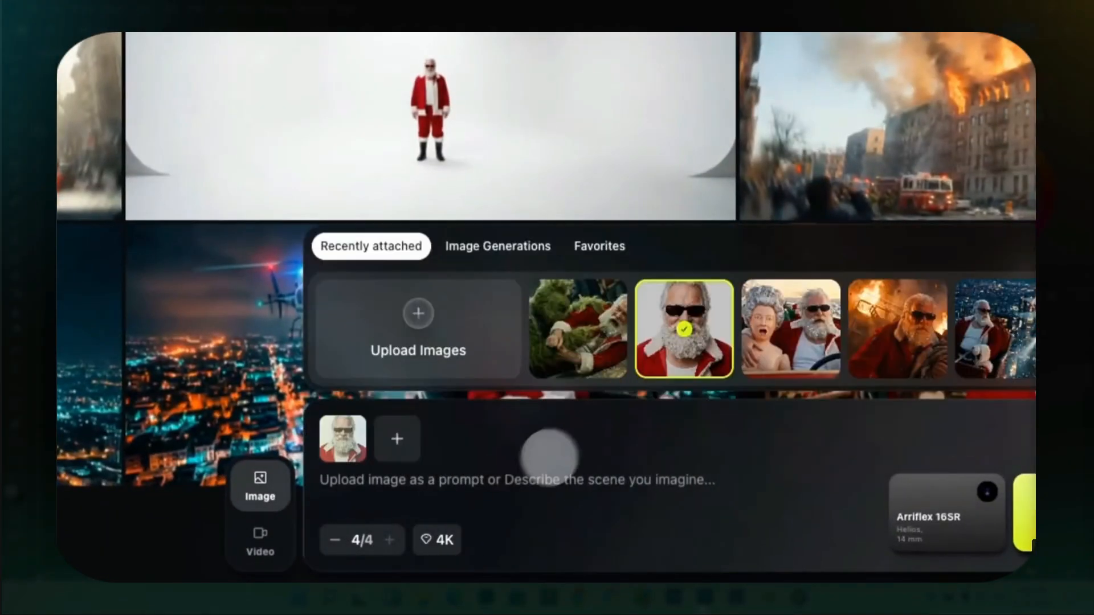
pyautogui.click(520, 477)
pyautogui.write('Night rooftop wide shot over a modern city: exhausted, bruised Santa in a worn red suit sits beside a tired elf with a bottle, steam and snow around them, blue-teal grading quiet melancholic Christmas noir m')
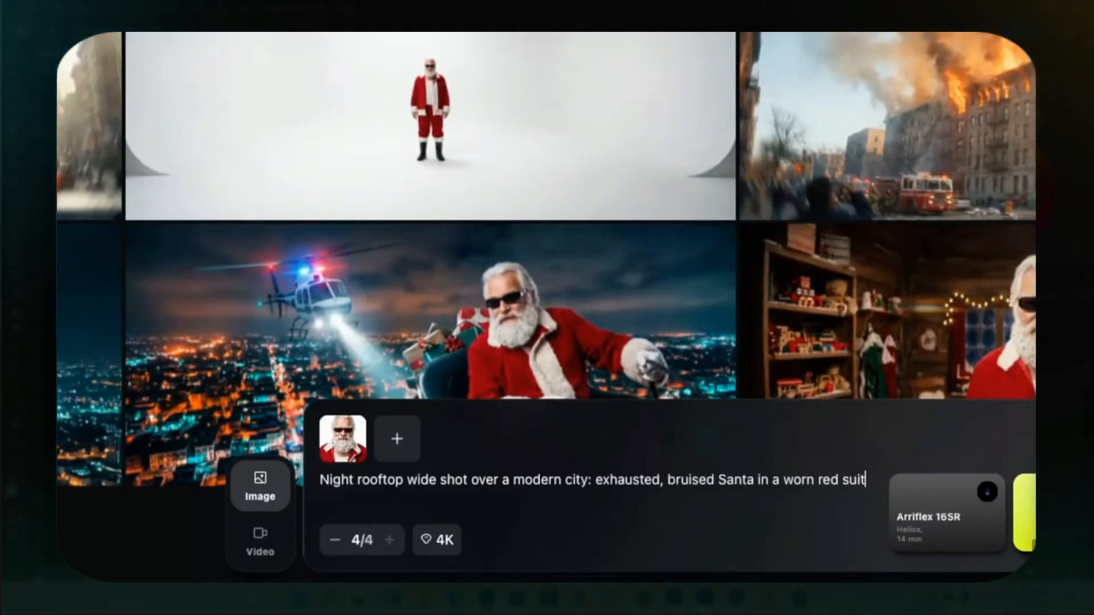
pyautogui.write('ood')
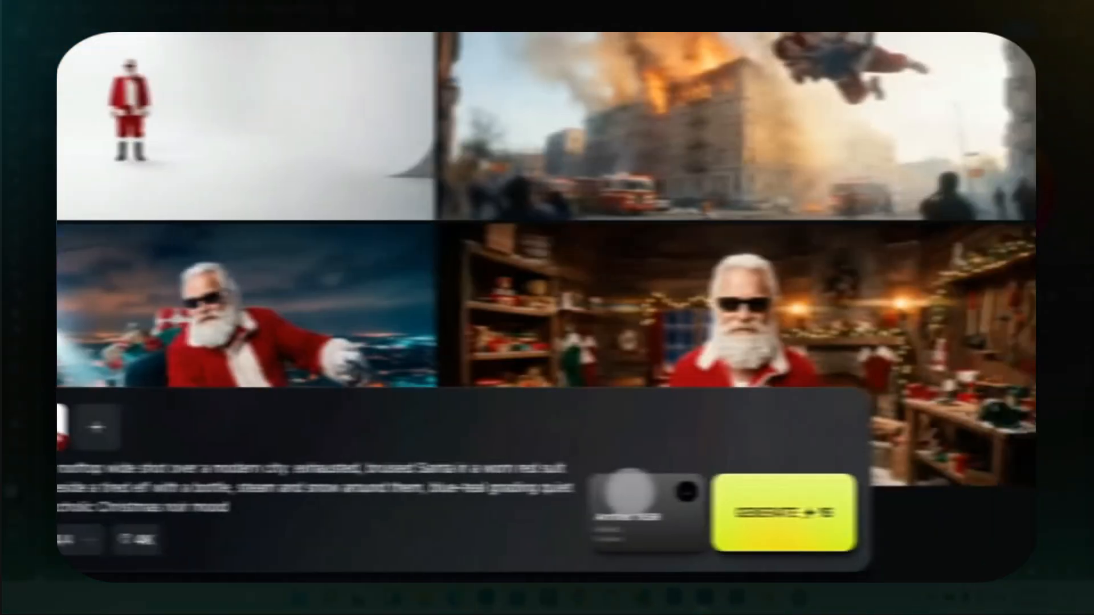
# Choose the Panavision Millennium DXL2 camera, change the lens from Helios and set the focal length to 8 mm.
pyautogui.click(929, 496)
pyautogui.click(438, 434)
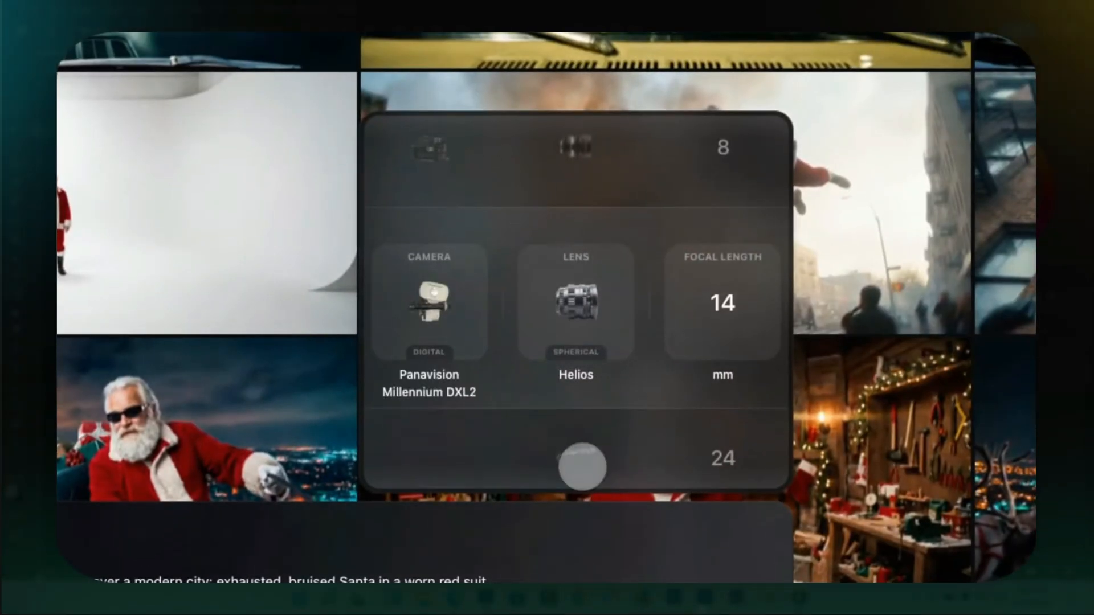
pyautogui.click(578, 461)
pyautogui.click(723, 160)
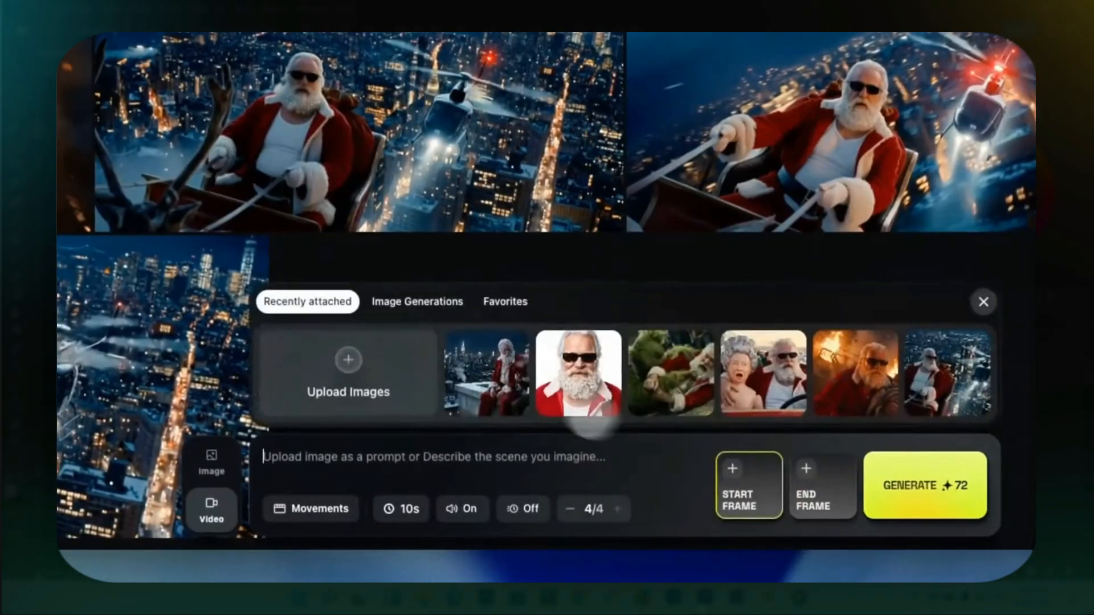
# Prompt the video with the elf's line "You've saved Christmas a thousand times! Maybe this time let the Christmas save you?" and apply the Static camera movement.
pyautogui.click(763, 367)
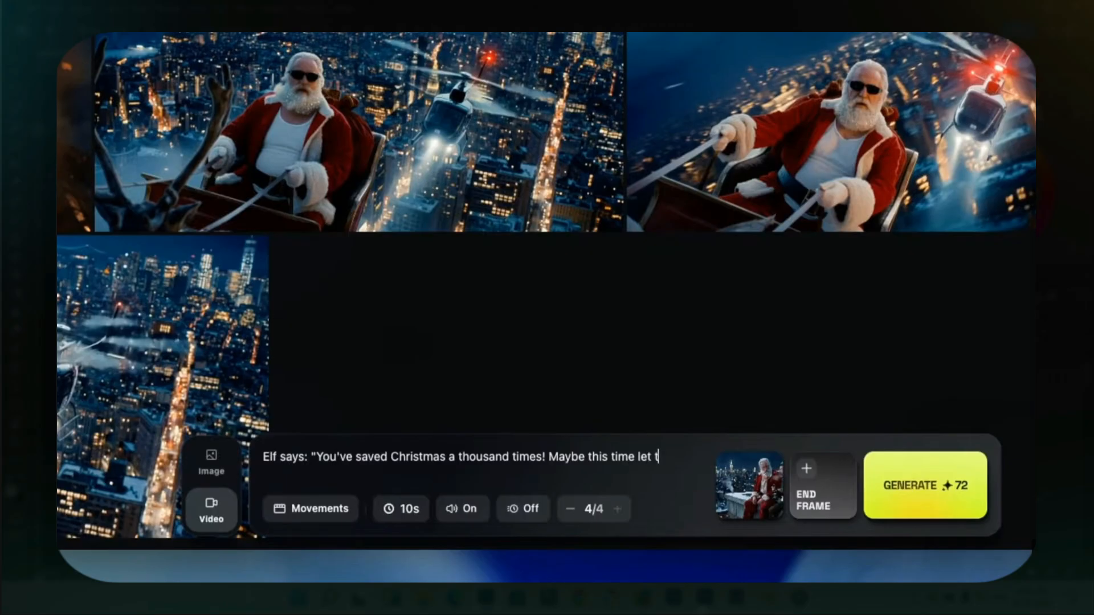
pyautogui.write('he Christmas save you?')
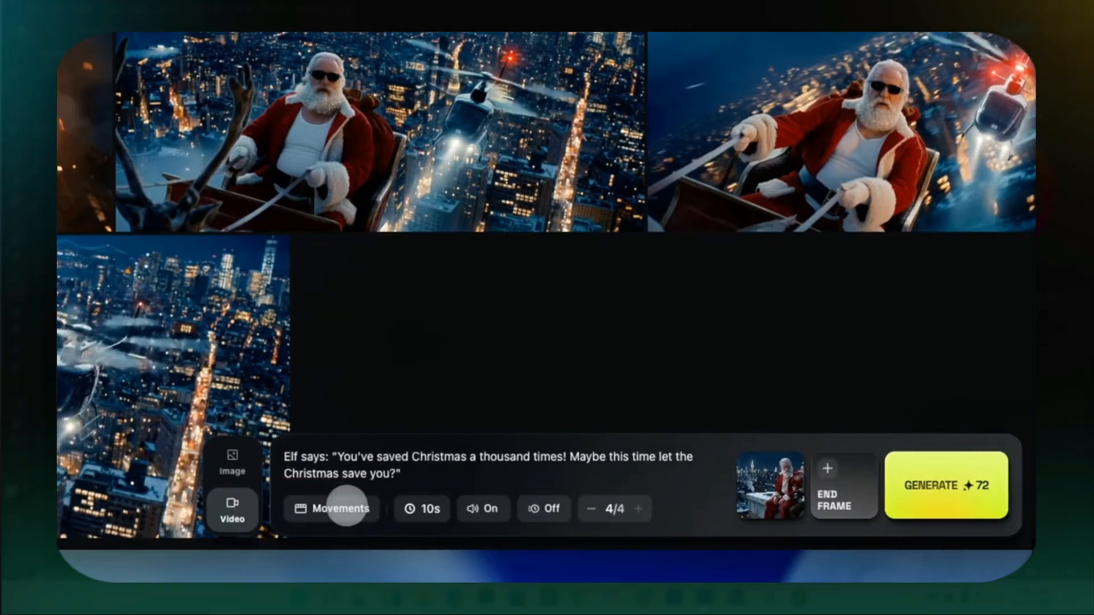
pyautogui.click(342, 505)
pyautogui.click(358, 242)
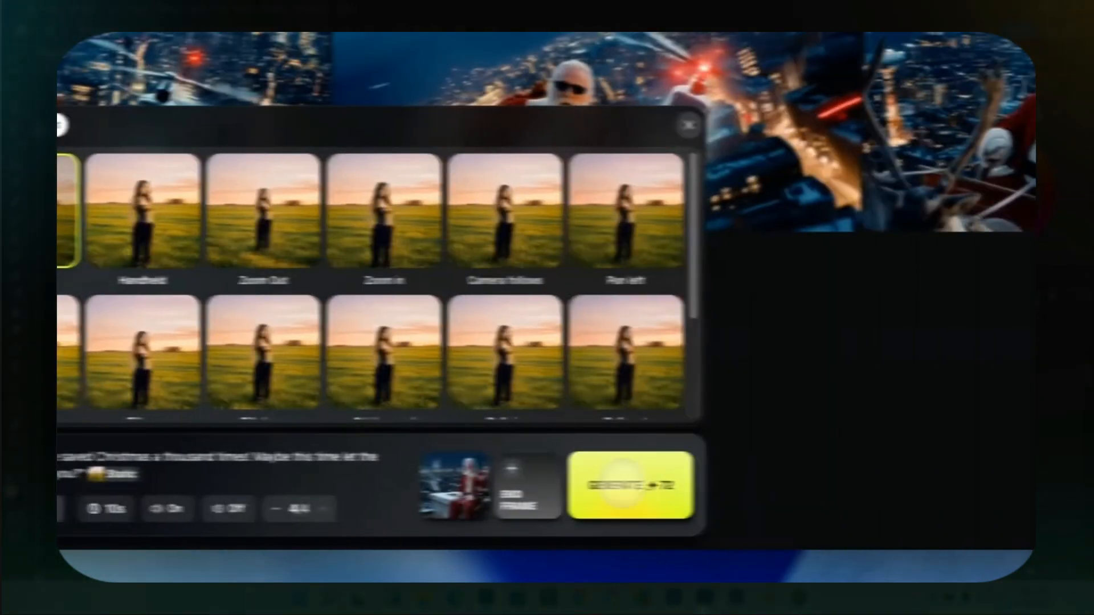
pyautogui.click(622, 484)
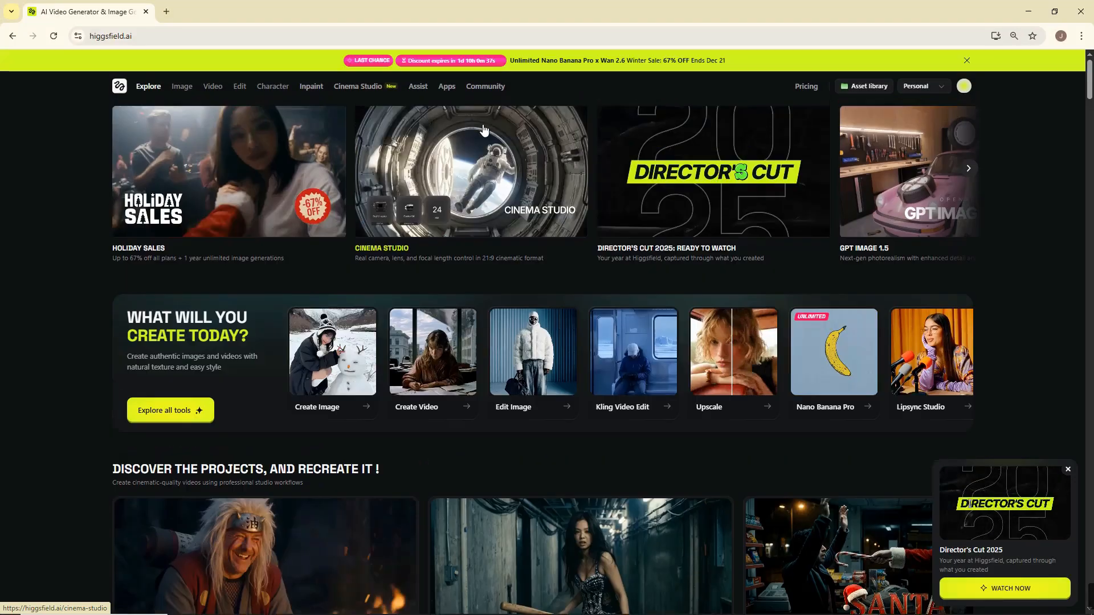
# Open Cinema Studio from the Higgsfield home page and look over its gallery of generated images.
pyautogui.click(477, 136)
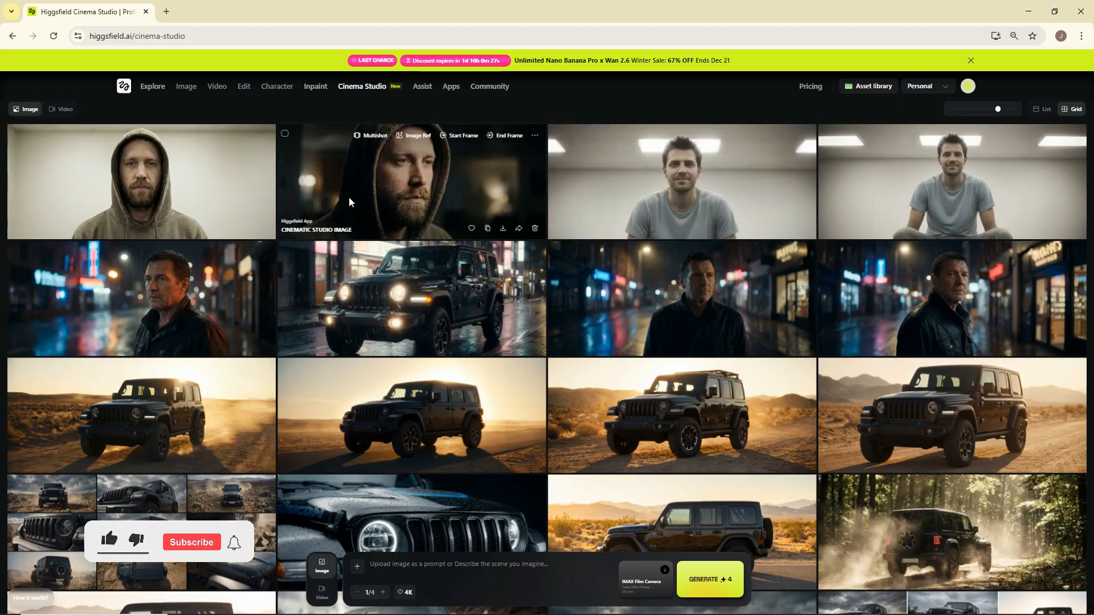
pyautogui.scroll(-4, 335, 197)
pyautogui.scroll(4, 333, 194)
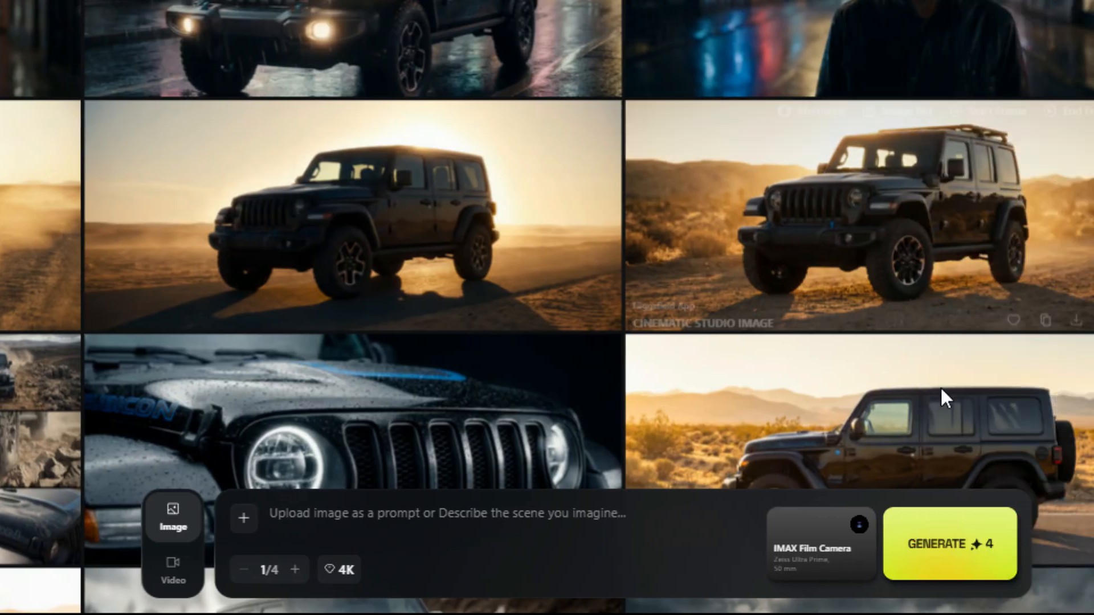
# Try out the available cameras, lenses and focal lengths, ending on Panavision Millennium DXL2, Lensbaby and 50 mm.
pyautogui.click(1014, 533)
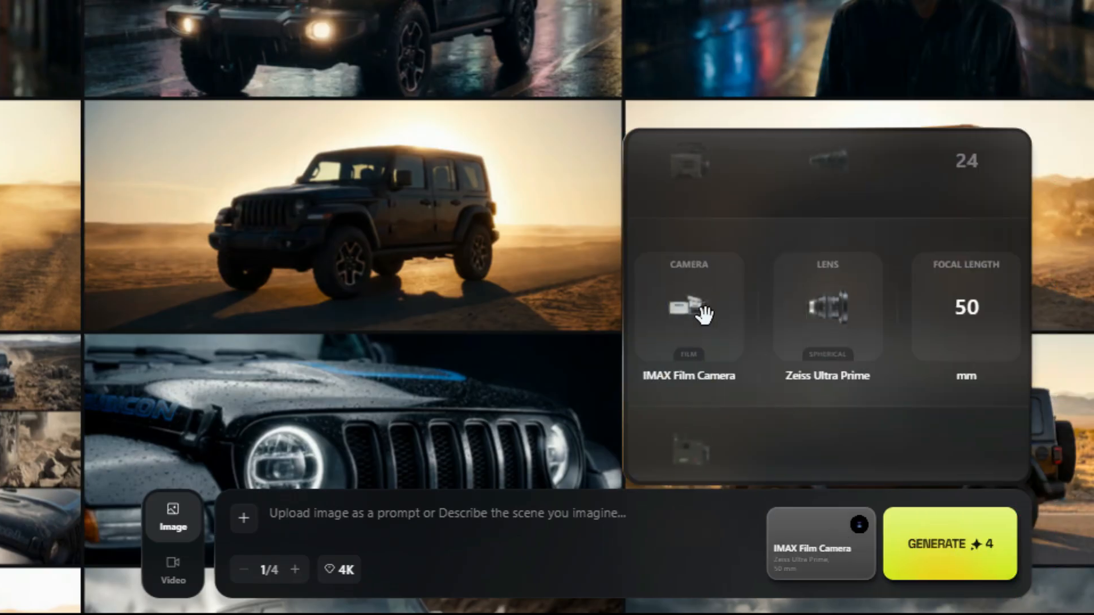
pyautogui.scroll(-1, 701, 309)
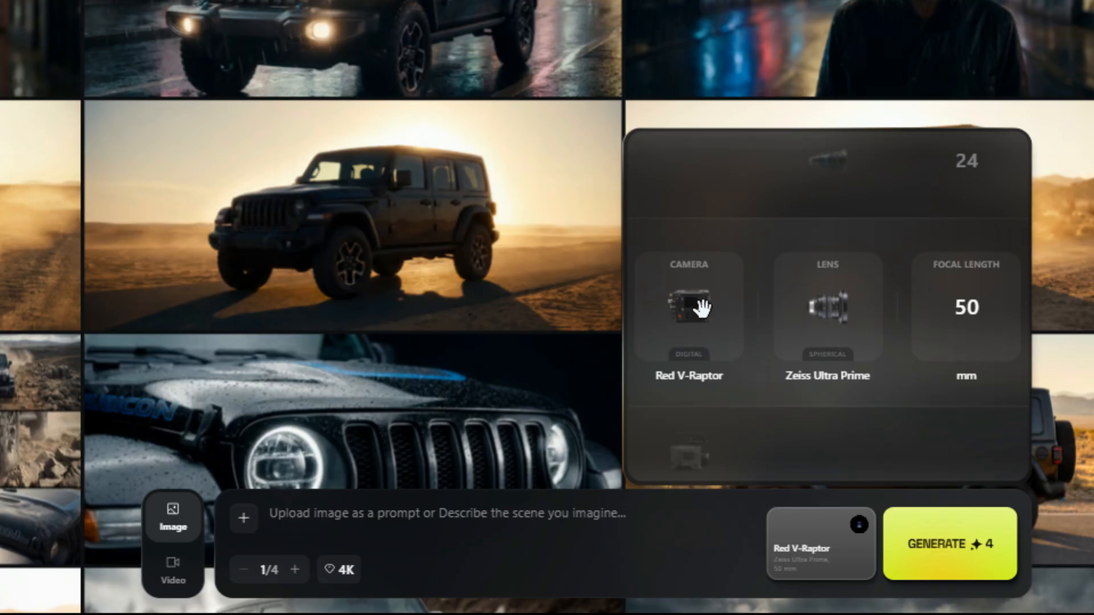
pyautogui.scroll(-1, 703, 302)
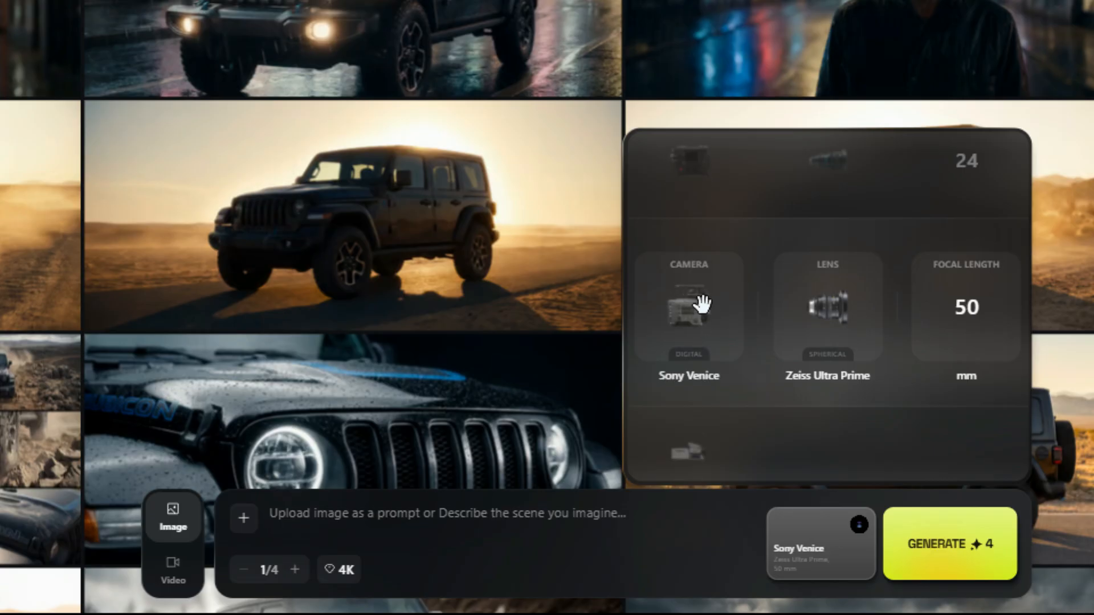
pyautogui.scroll(-1, 701, 304)
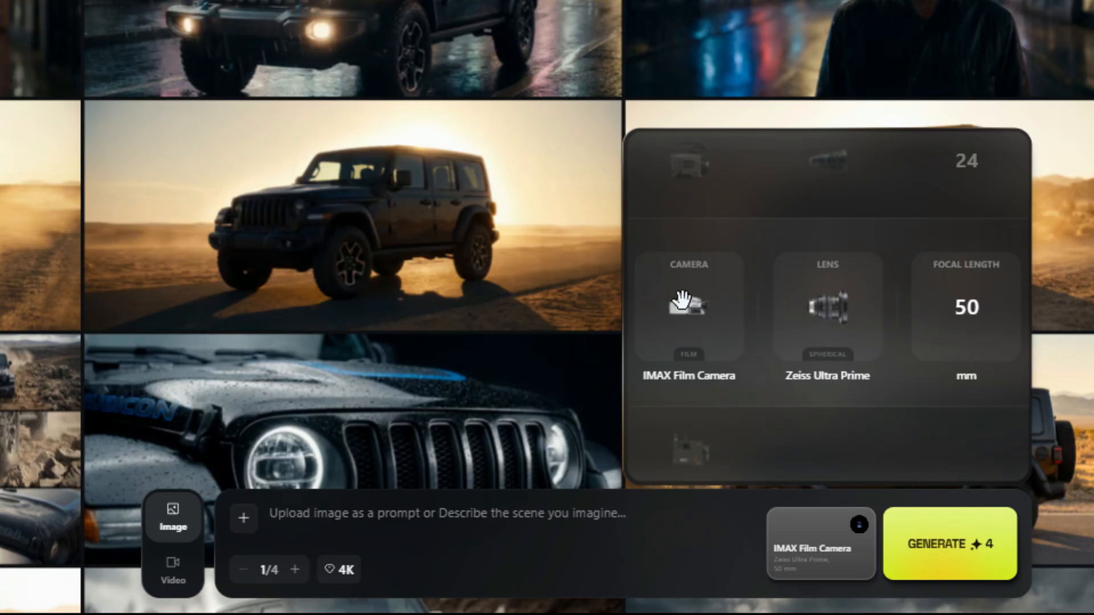
pyautogui.scroll(-1, 681, 300)
pyautogui.scroll(-1, 681, 307)
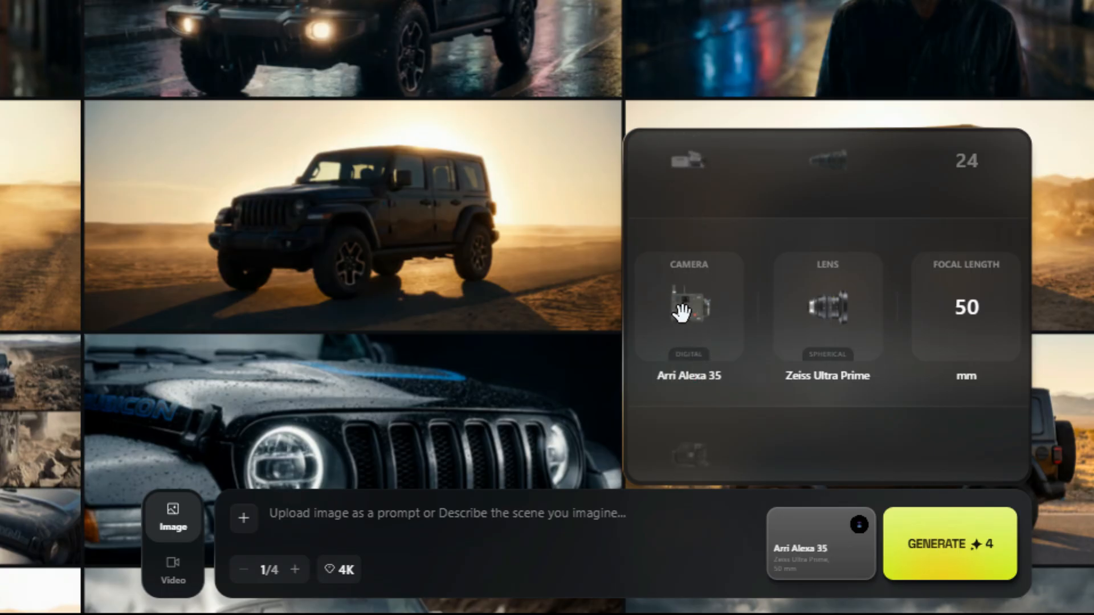
pyautogui.scroll(-1, 682, 312)
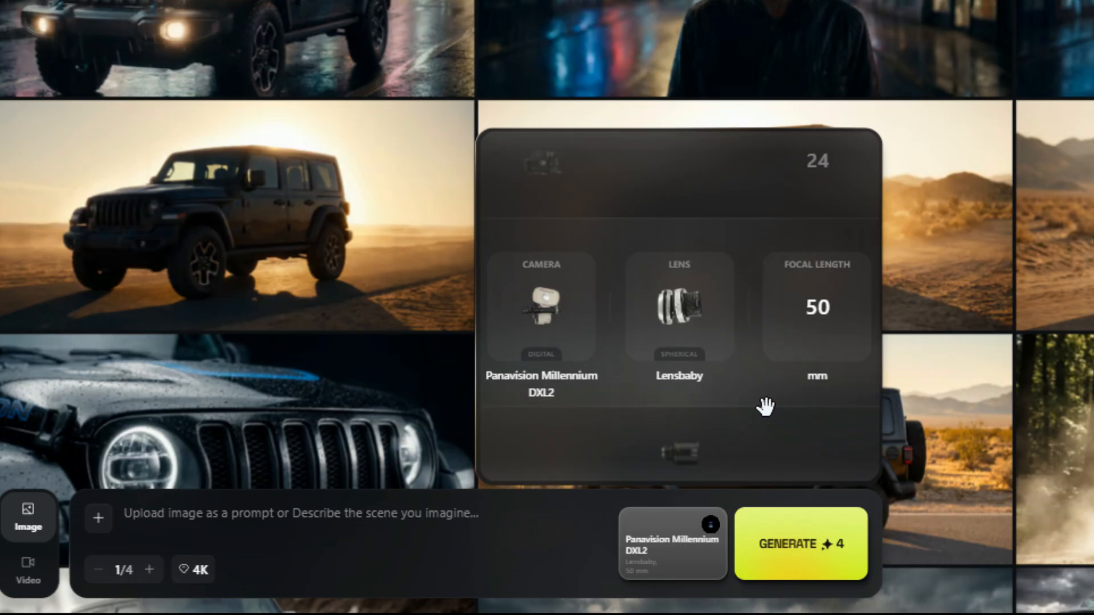
pyautogui.scroll(1, 801, 327)
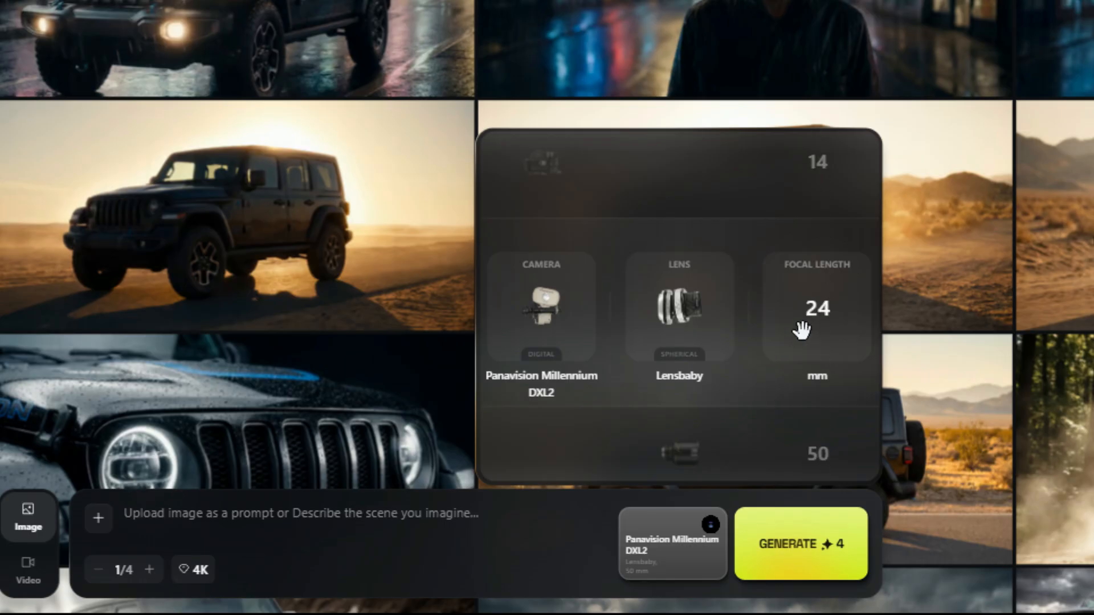
pyautogui.scroll(-1, 801, 314)
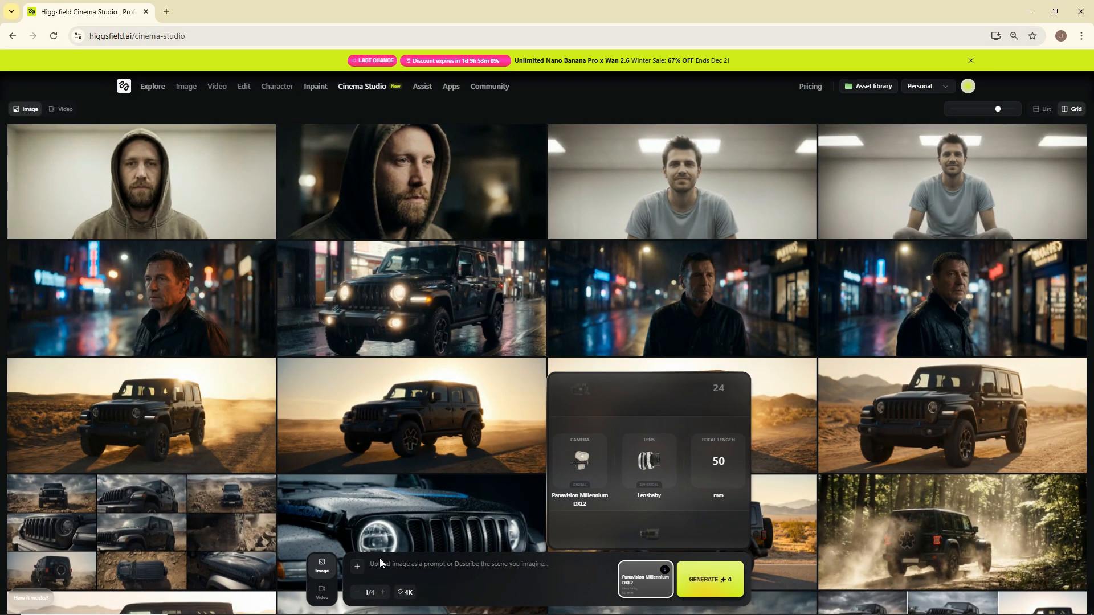
pyautogui.click(380, 562)
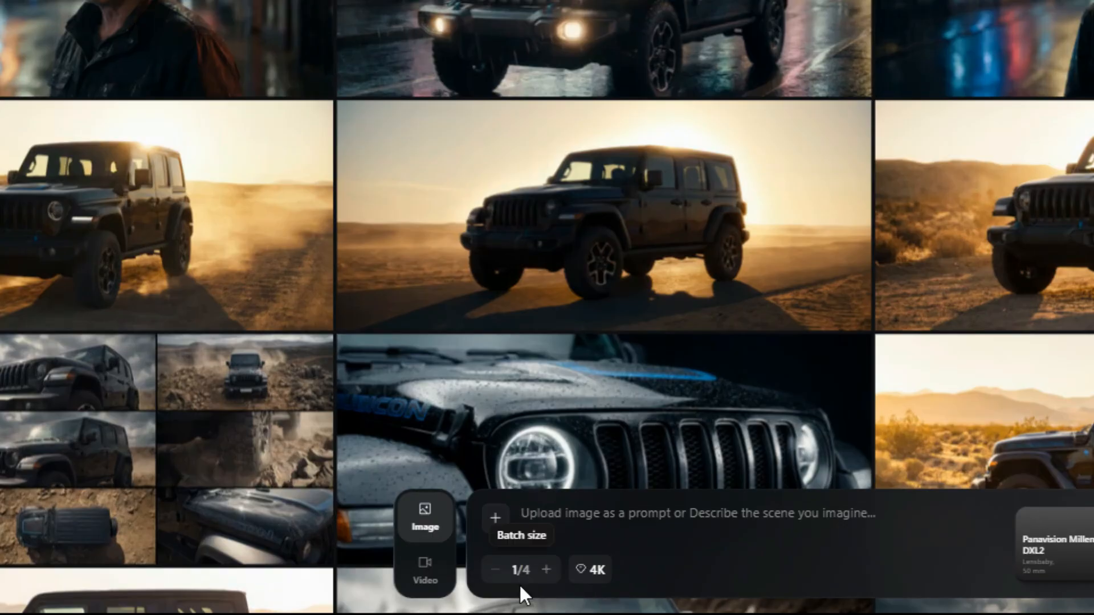
# Examine the batch size control and the 1K, 2K and 4K resolution options for image generation.
pyautogui.click(548, 569)
pyautogui.click(548, 570)
pyautogui.click(548, 569)
pyautogui.click(590, 572)
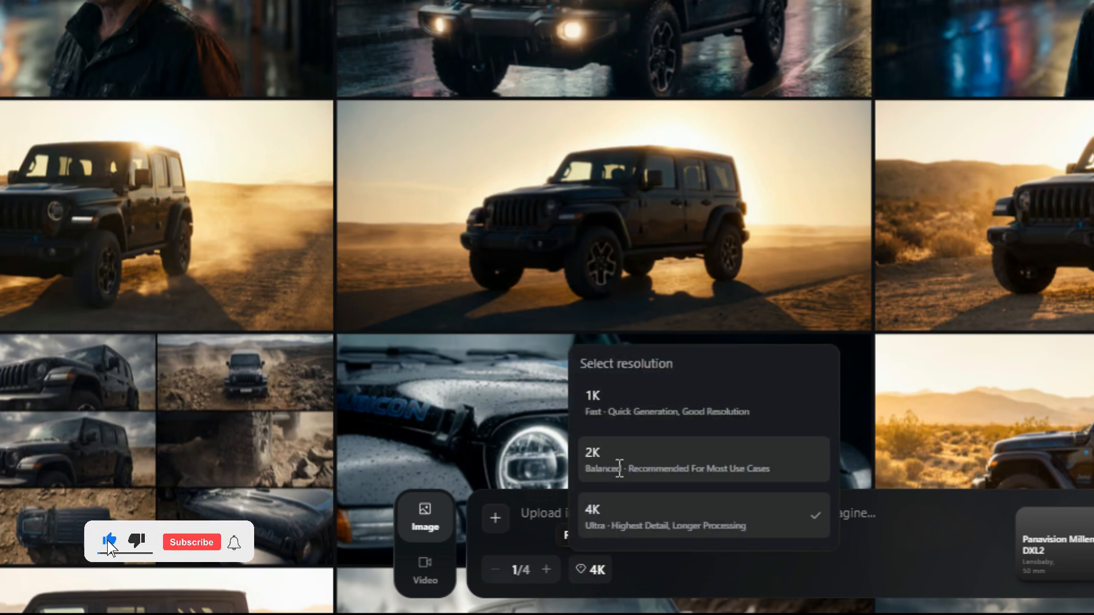
pyautogui.click(698, 590)
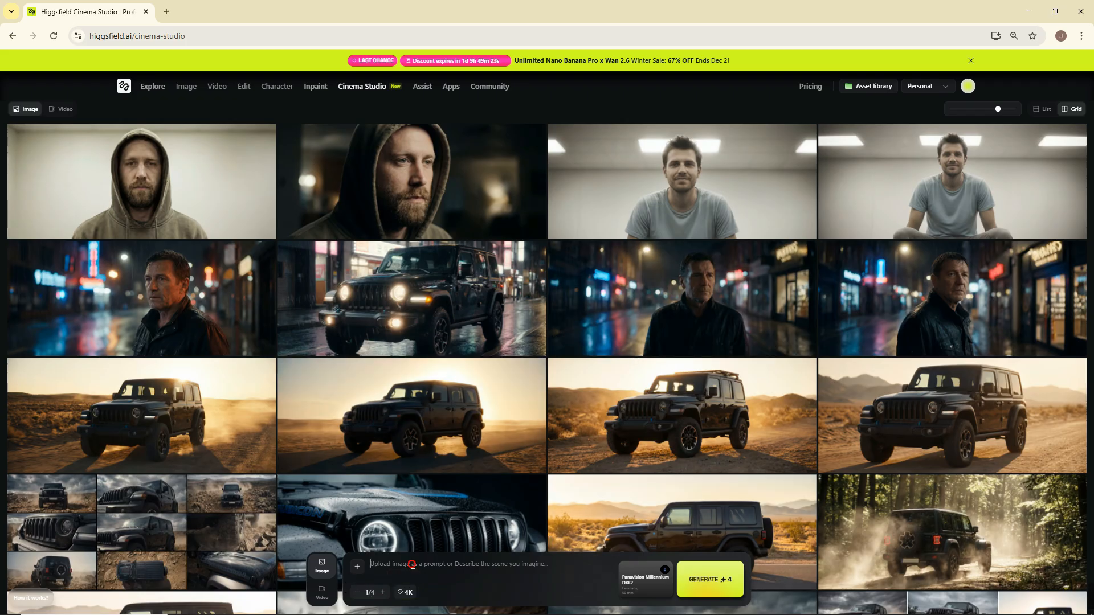
# Upload a reference image and paste the prompt for a cinematic hero shot of a rugged black Jeep Wrangler on an open desert road at golden hour.
pyautogui.click(358, 569)
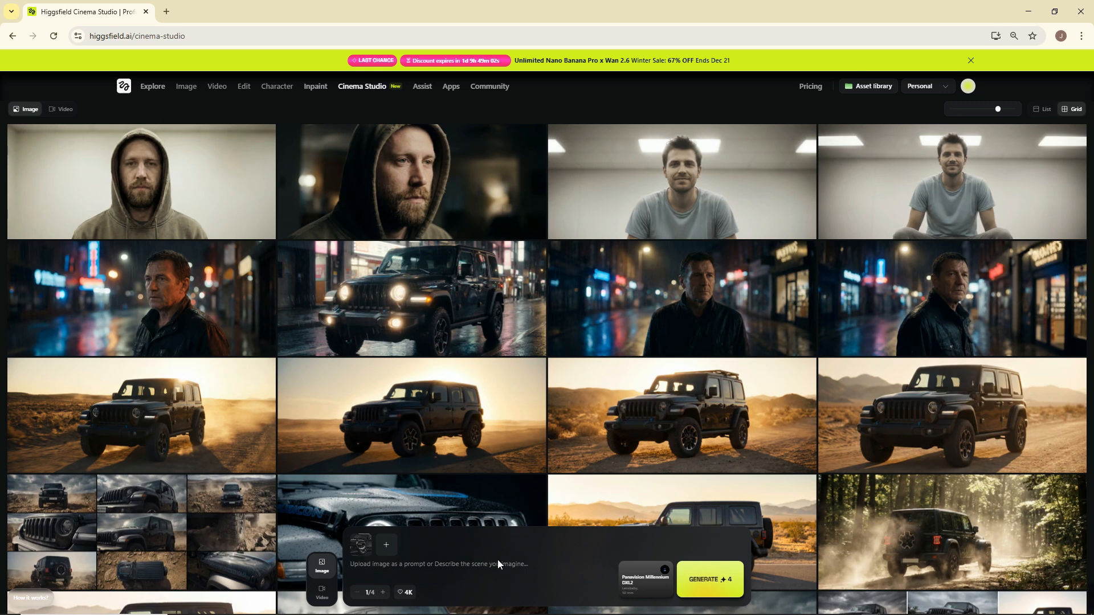
pyautogui.rightClick(491, 565)
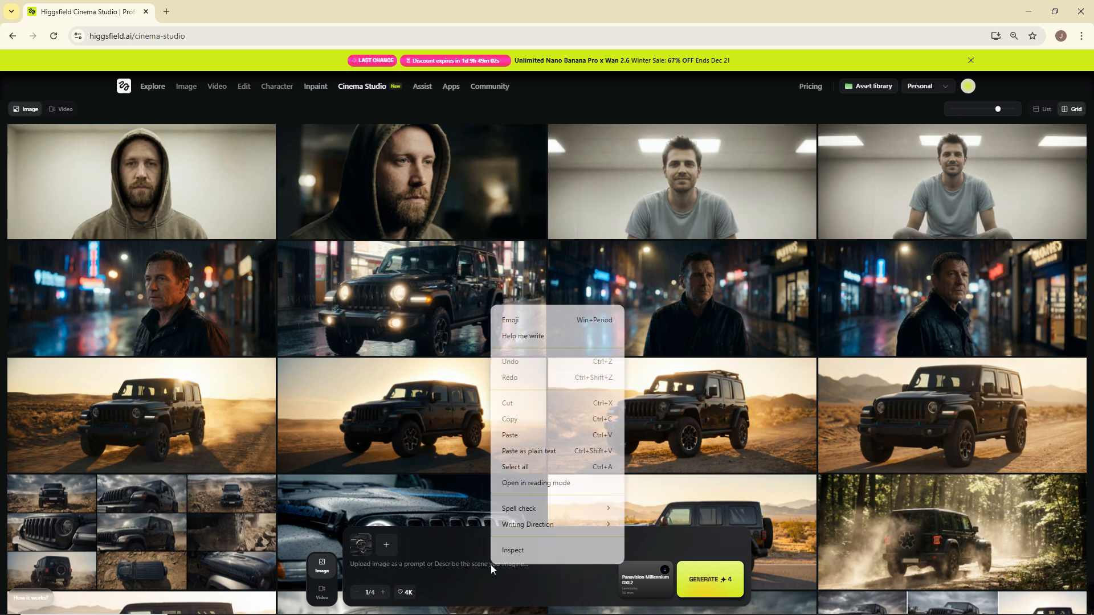
pyautogui.click(545, 432)
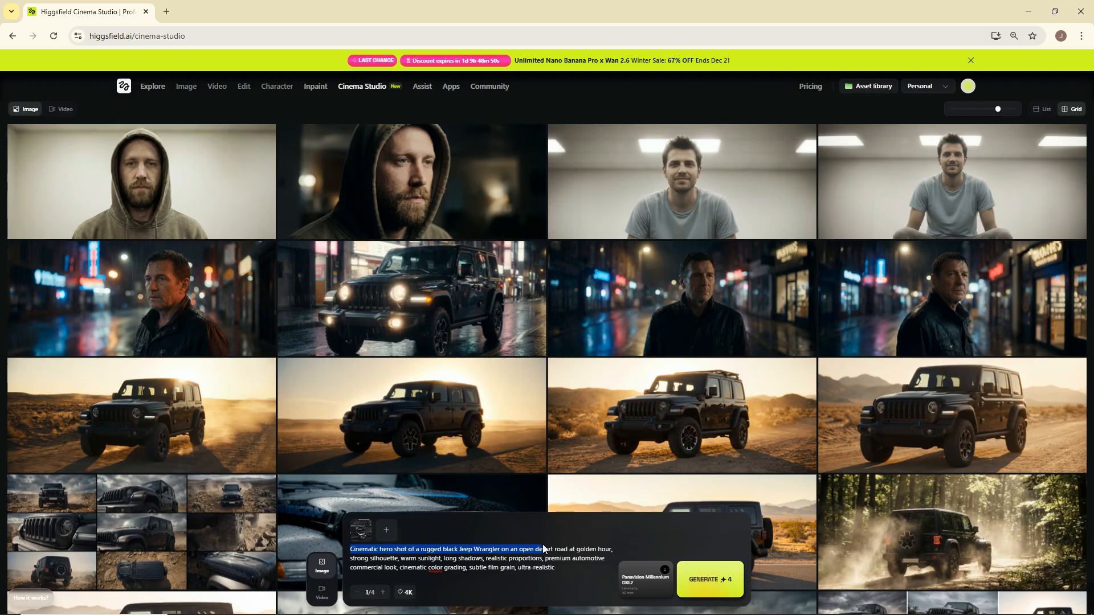
# Set the shot's camera to IMAX Film Camera, the lens to ARRI Signature Prime and the focal length to 24 mm.
pyautogui.click(640, 578)
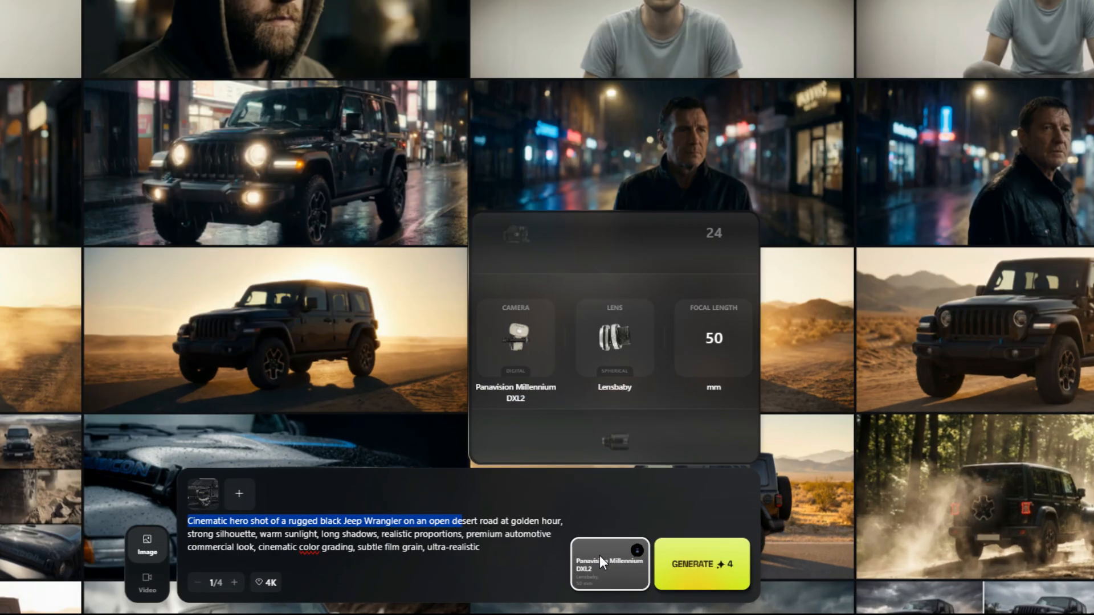
pyautogui.scroll(2, 450, 245)
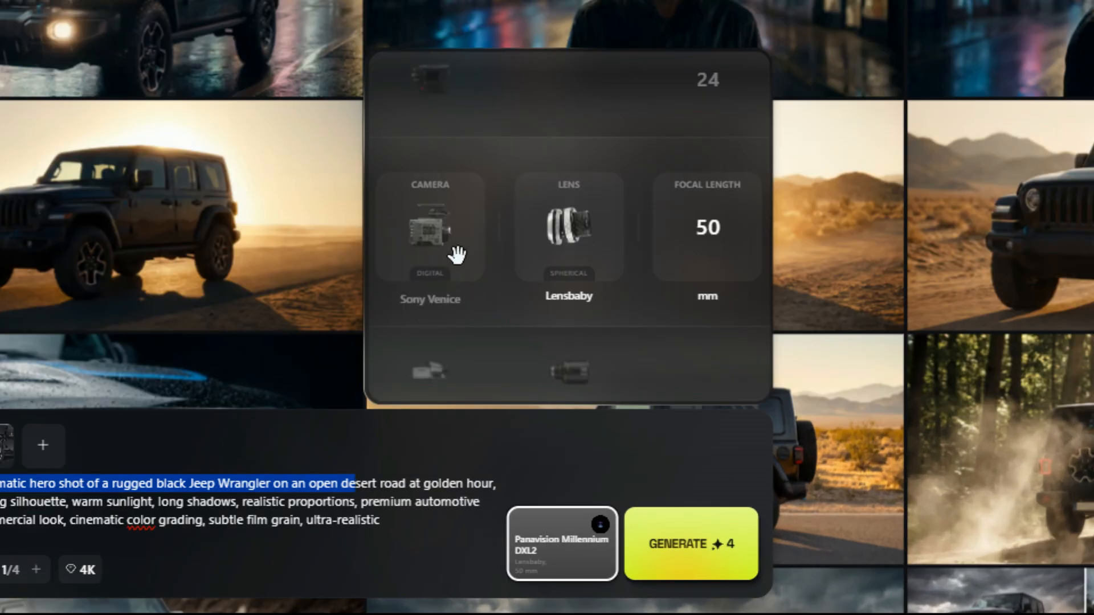
pyautogui.scroll(-2, 456, 248)
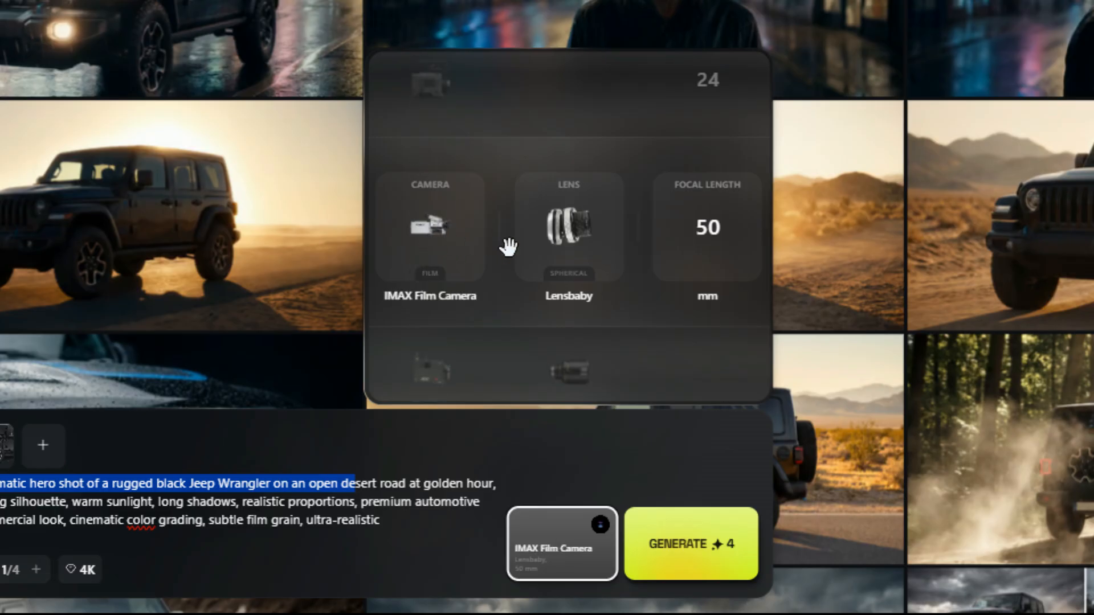
pyautogui.scroll(-3, 615, 248)
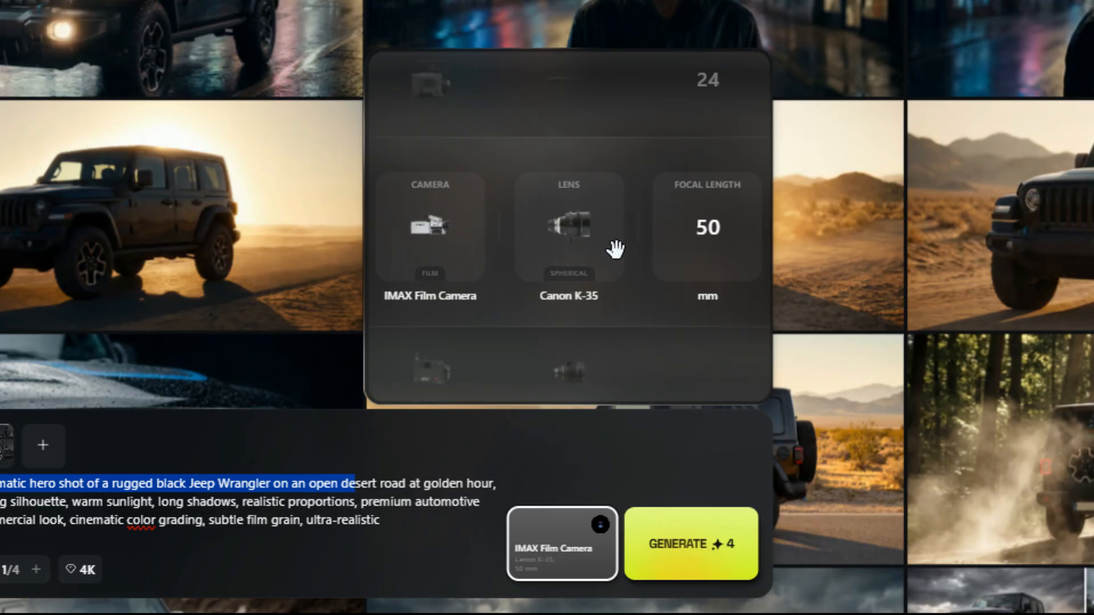
pyautogui.scroll(1, 615, 247)
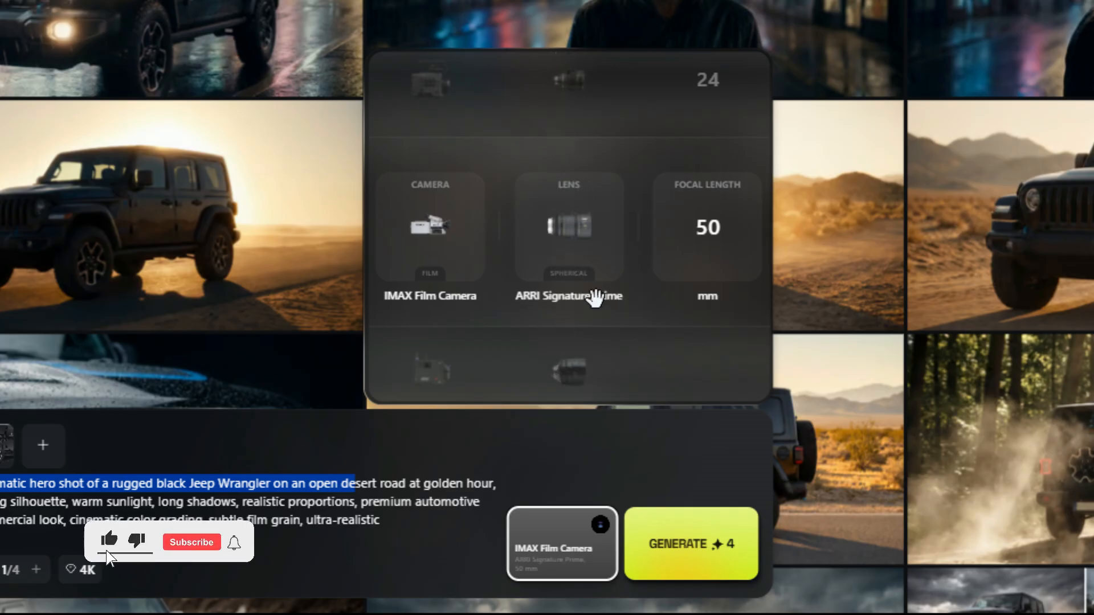
pyautogui.scroll(2, 753, 241)
pyautogui.scroll(-1, 729, 237)
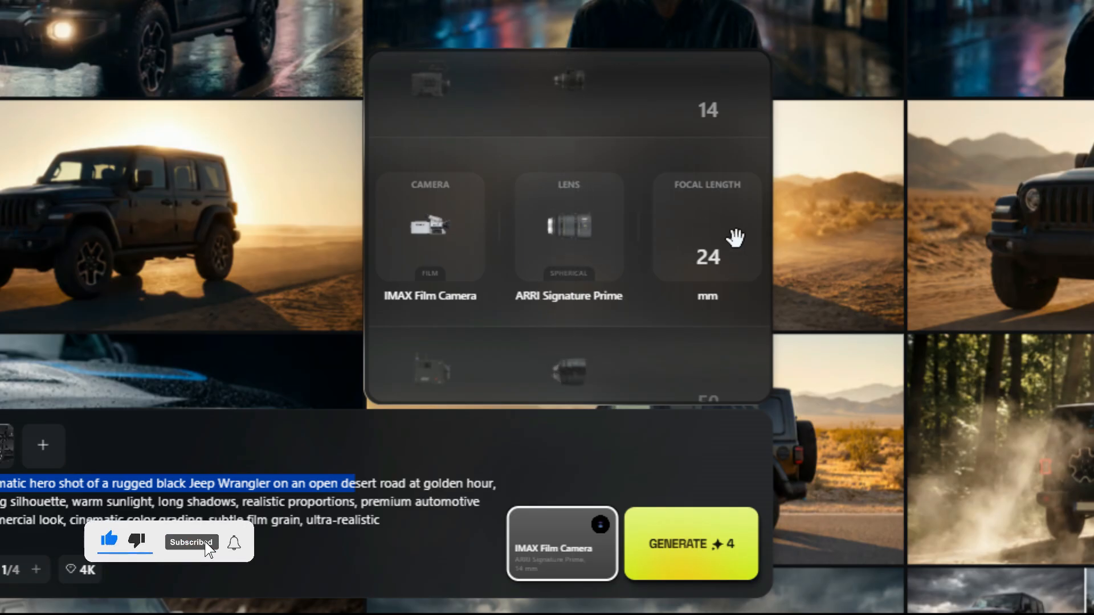
pyautogui.click(394, 490)
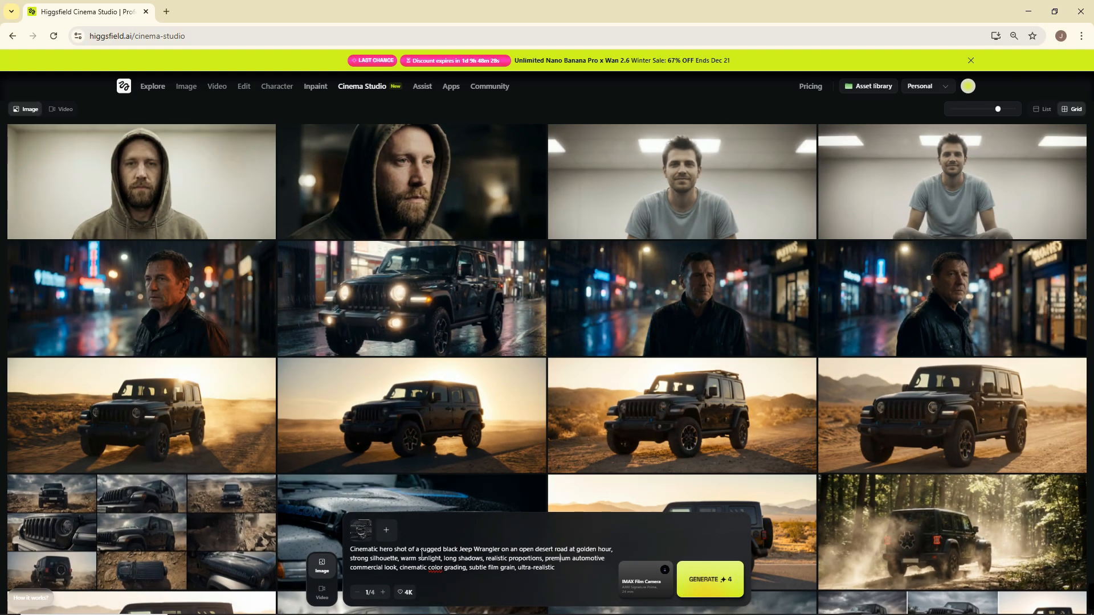
# Set the batch size to 4 and generate the Jeep Wrangler images.
pyautogui.click(381, 593)
pyautogui.click(381, 593)
pyautogui.click(381, 593)
pyautogui.click(734, 592)
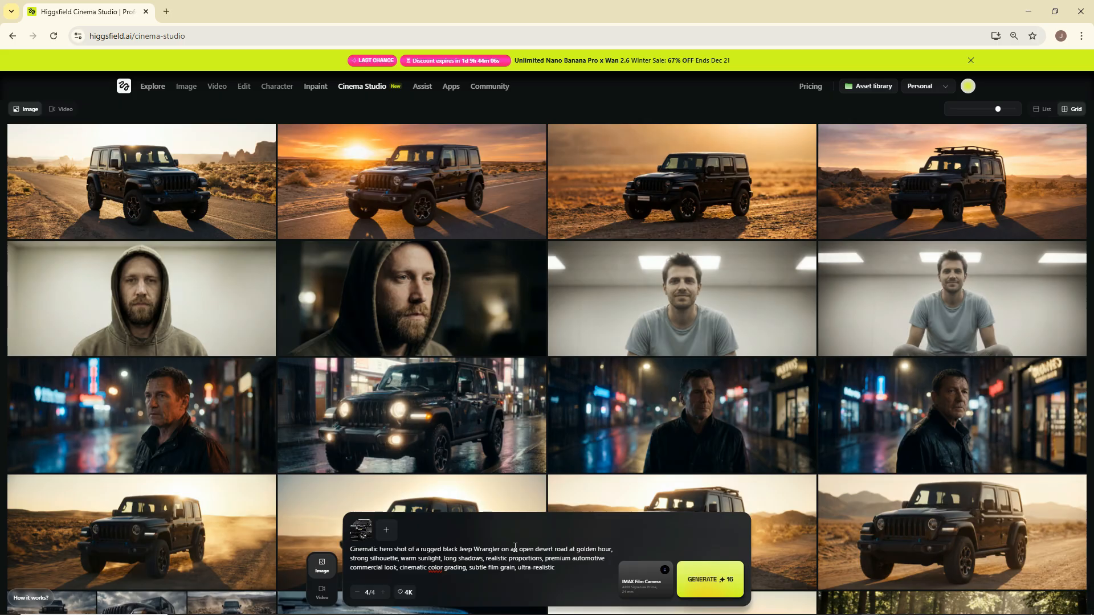
pyautogui.moveTo(432, 205)
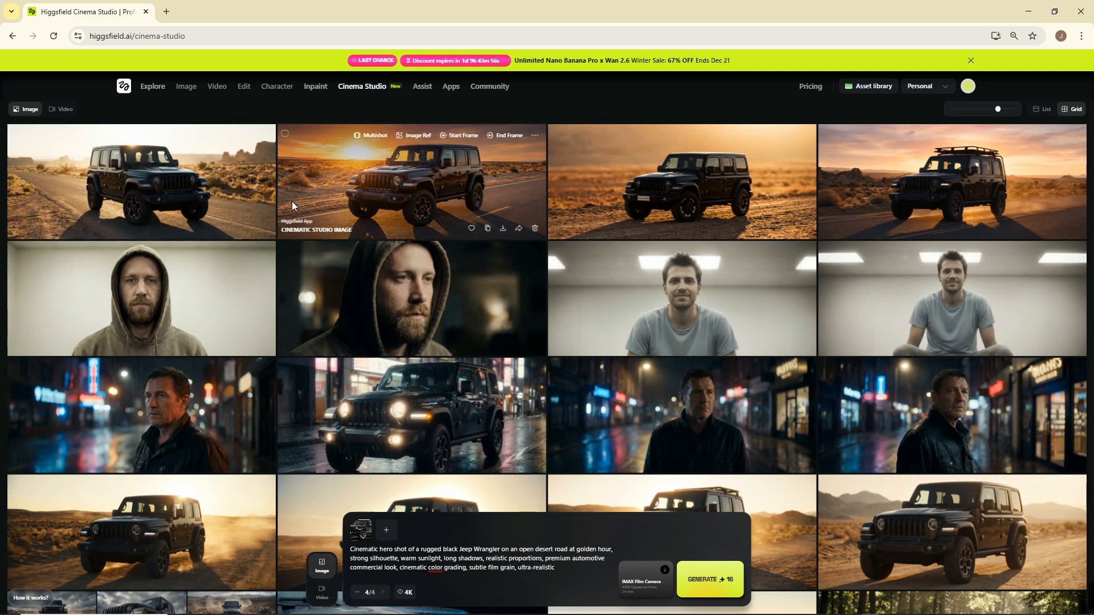
# Open the first generated Jeep image and review its camera, lens and focal length details.
pyautogui.click(235, 195)
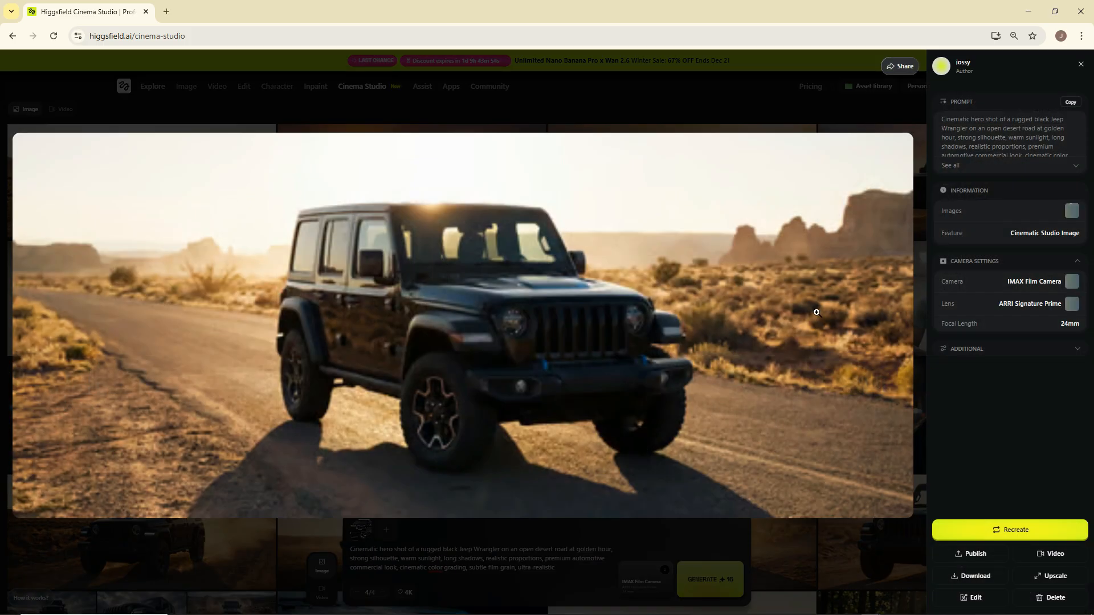
pyautogui.click(523, 196)
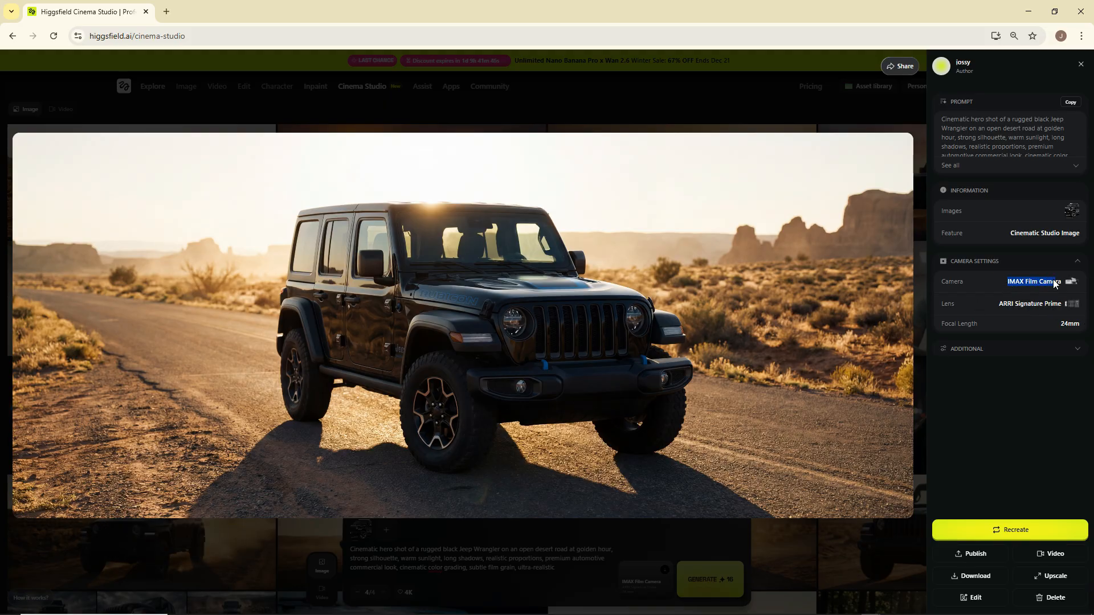
pyautogui.moveTo(1054, 283); pyautogui.dragTo(1075, 286)
pyautogui.click(746, 110)
# Create a multishot set from the first desert-road Jeep image and open the resulting grid of angles.
pyautogui.moveTo(212, 181)
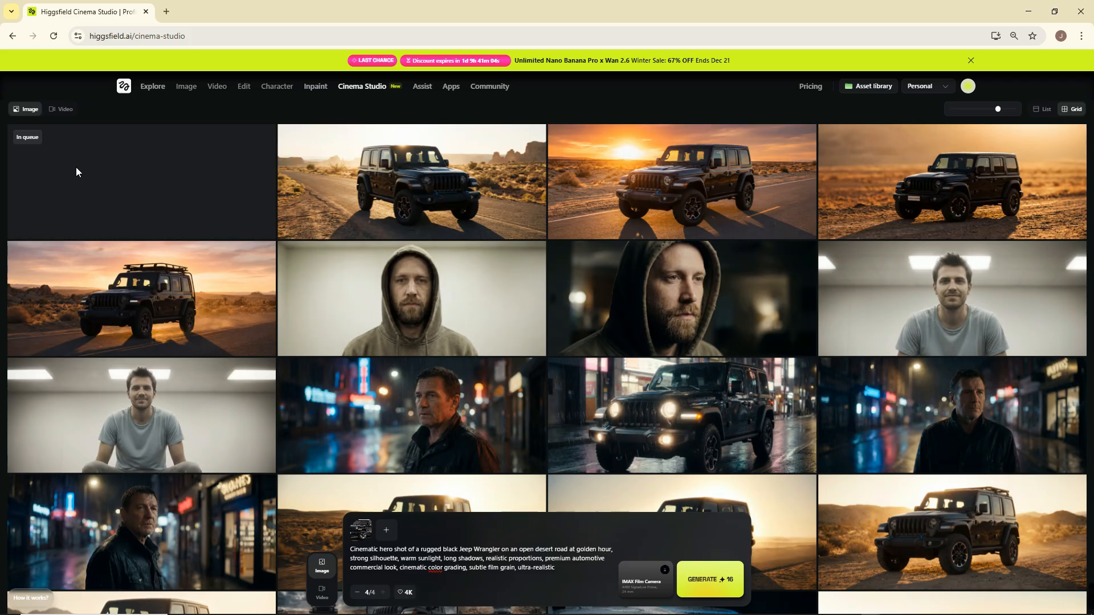
pyautogui.click(99, 186)
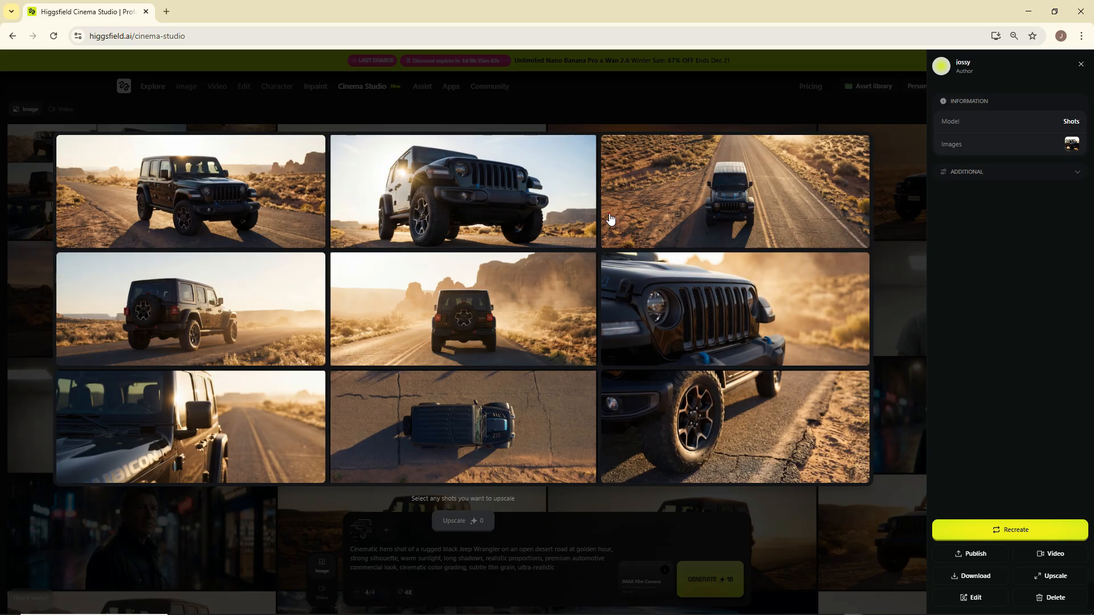
# Mark every shot in the multishot grid for upscaling except the close-up of the Jeep's side mirror.
pyautogui.click(613, 220)
pyautogui.click(547, 235)
pyautogui.click(236, 221)
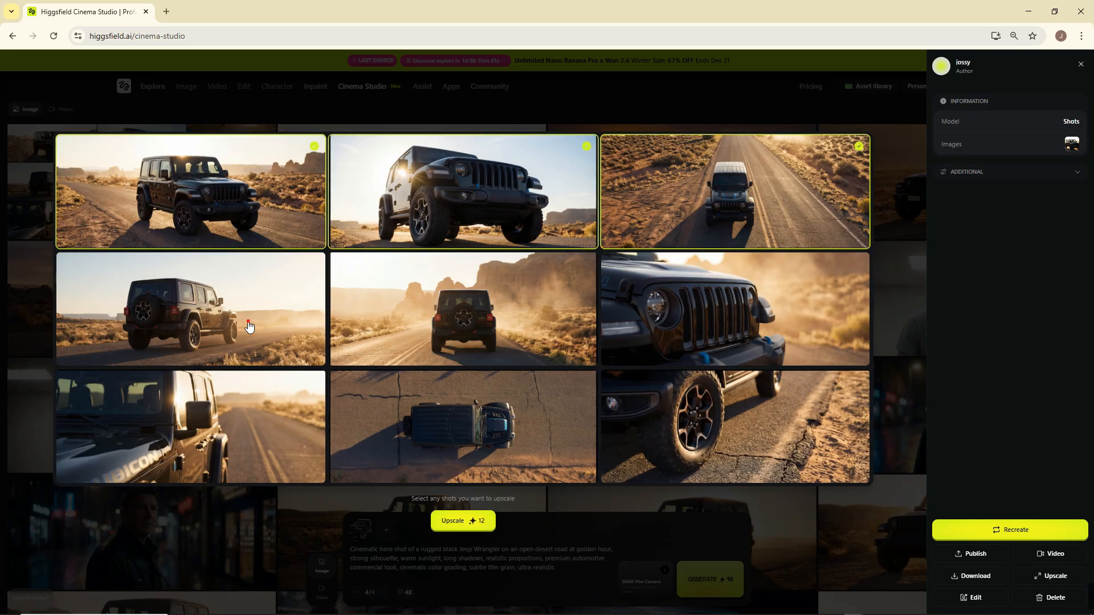
pyautogui.click(246, 323)
pyautogui.click(449, 343)
pyautogui.click(699, 357)
pyautogui.click(678, 408)
pyautogui.click(583, 416)
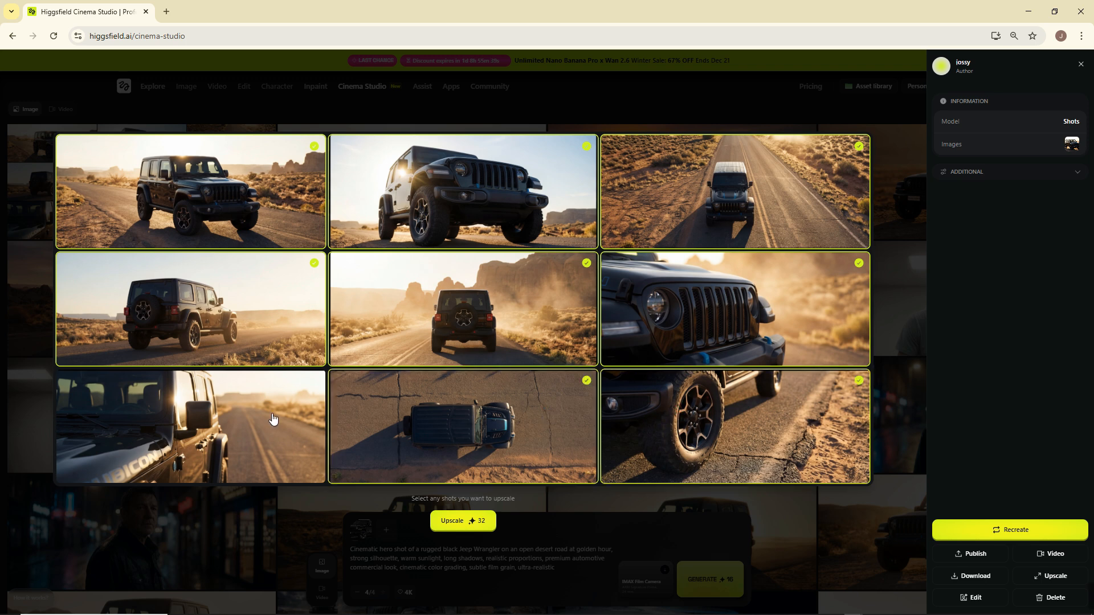
# Clear the upscale selection from all marked shots and close the multishot grid.
pyautogui.click(270, 320)
pyautogui.click(391, 409)
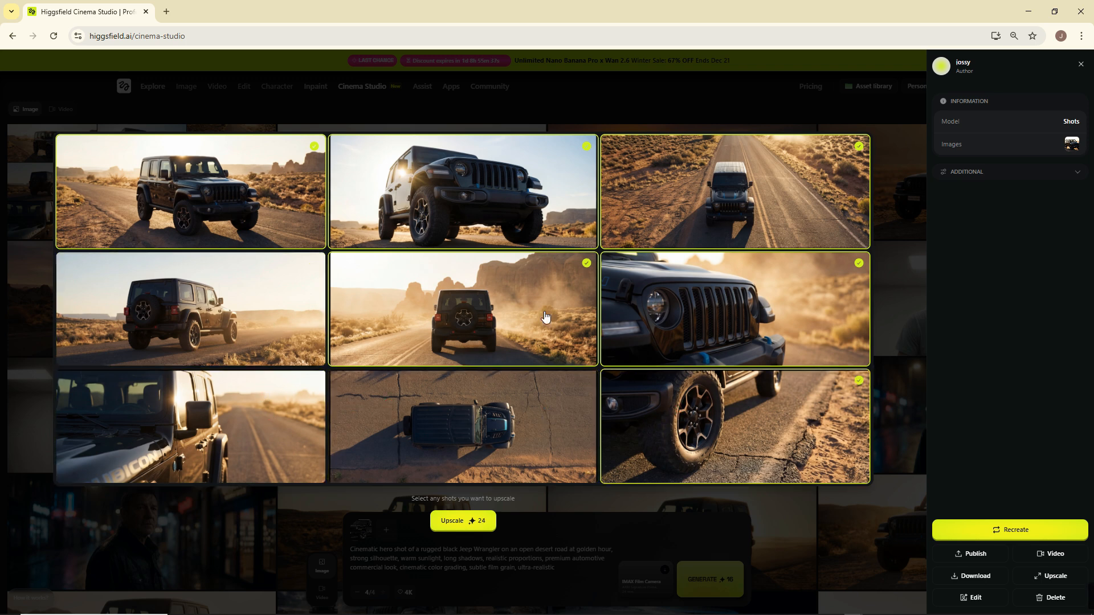
pyautogui.click(545, 316)
pyautogui.click(698, 348)
pyautogui.click(704, 423)
pyautogui.click(742, 228)
pyautogui.click(552, 219)
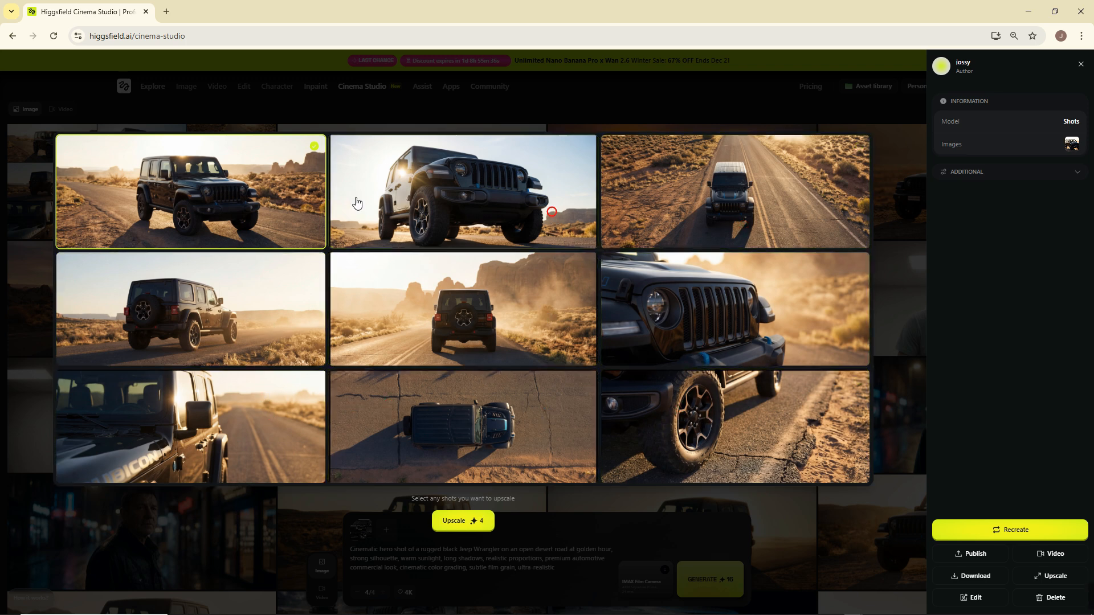
pyautogui.click(256, 195)
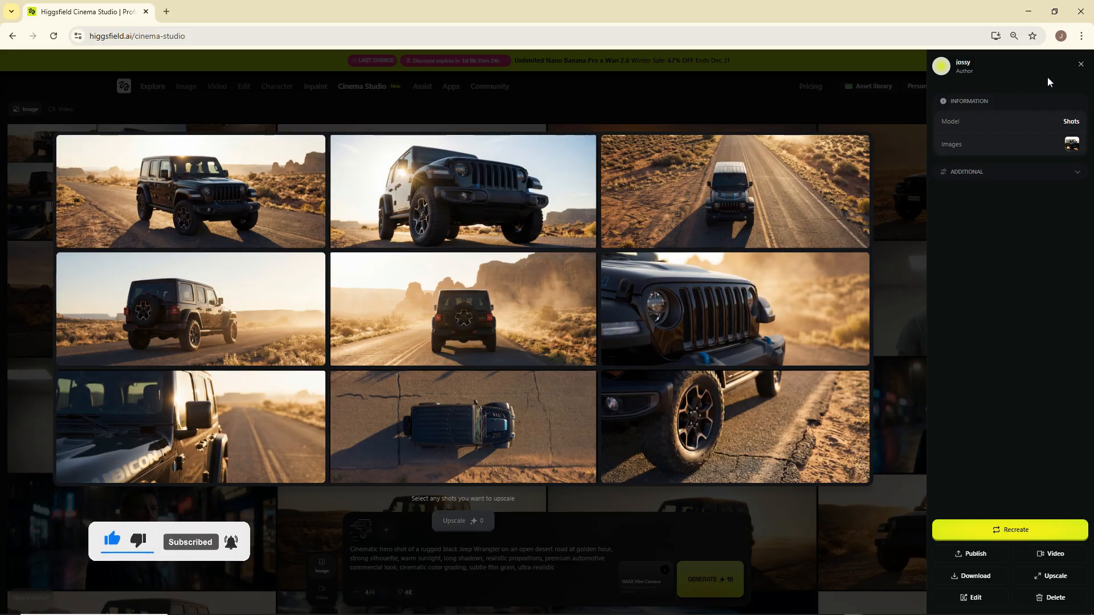
pyautogui.press('Escape')
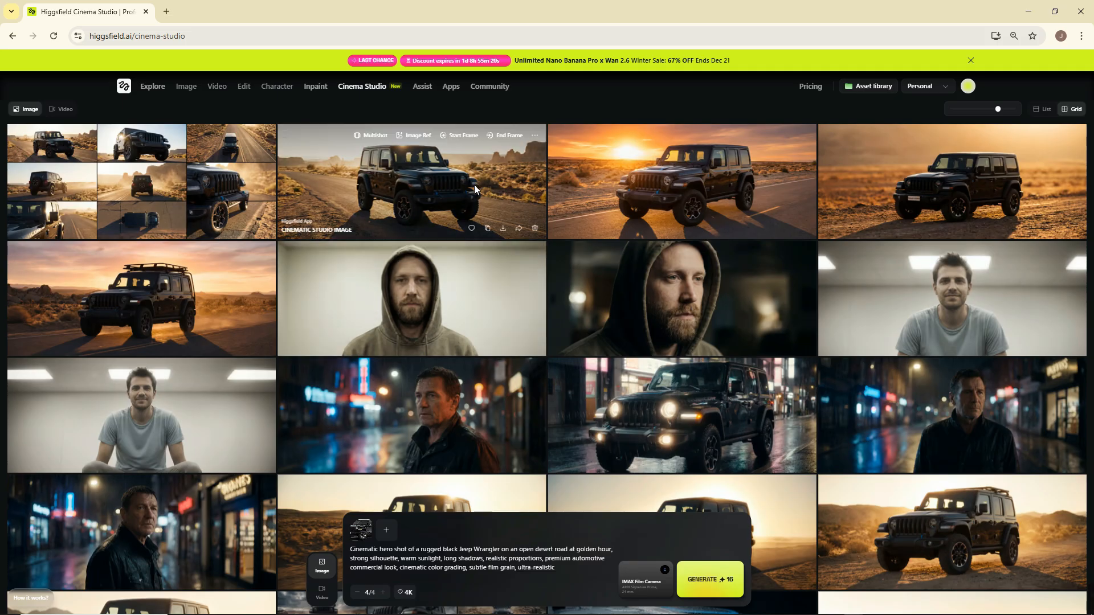
# Use the first desert-road Jeep image as the video's start frame and look through the camera movement presets.
pyautogui.click(448, 139)
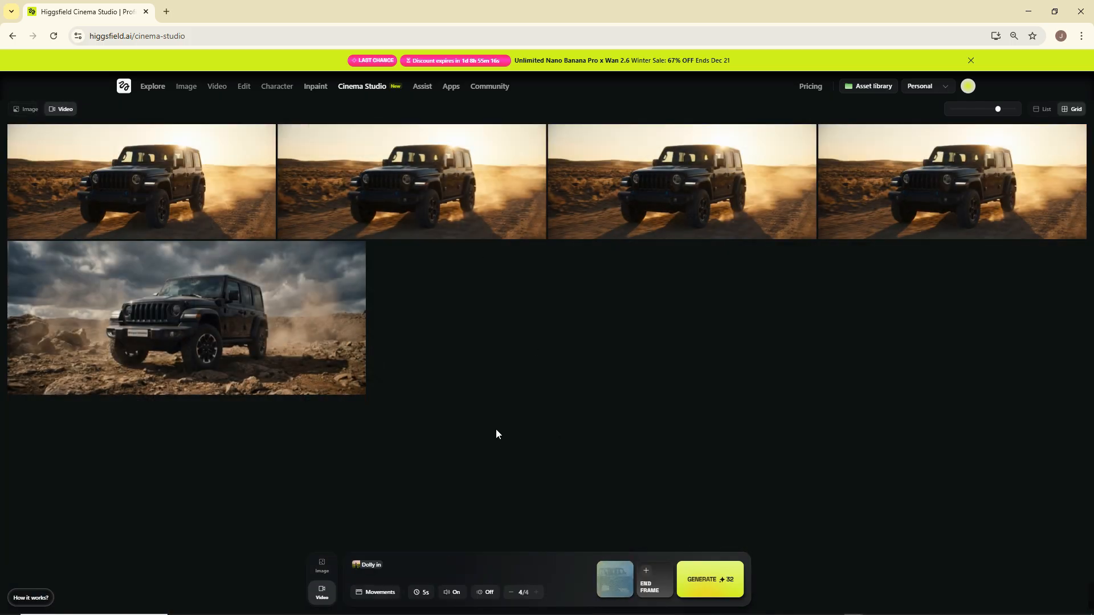
pyautogui.click(381, 596)
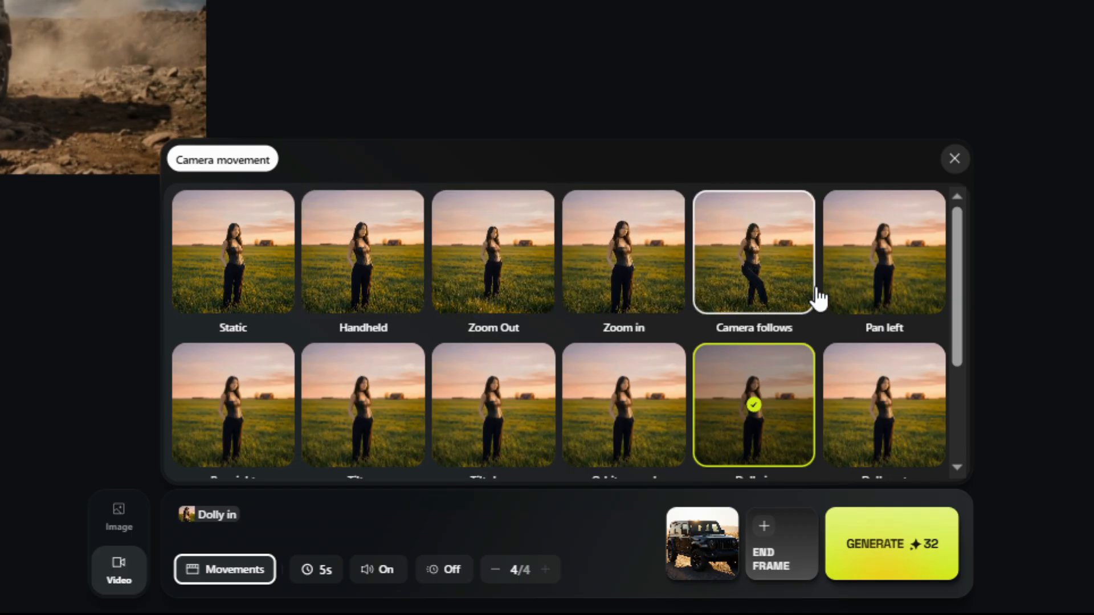
pyautogui.scroll(-5, 889, 288)
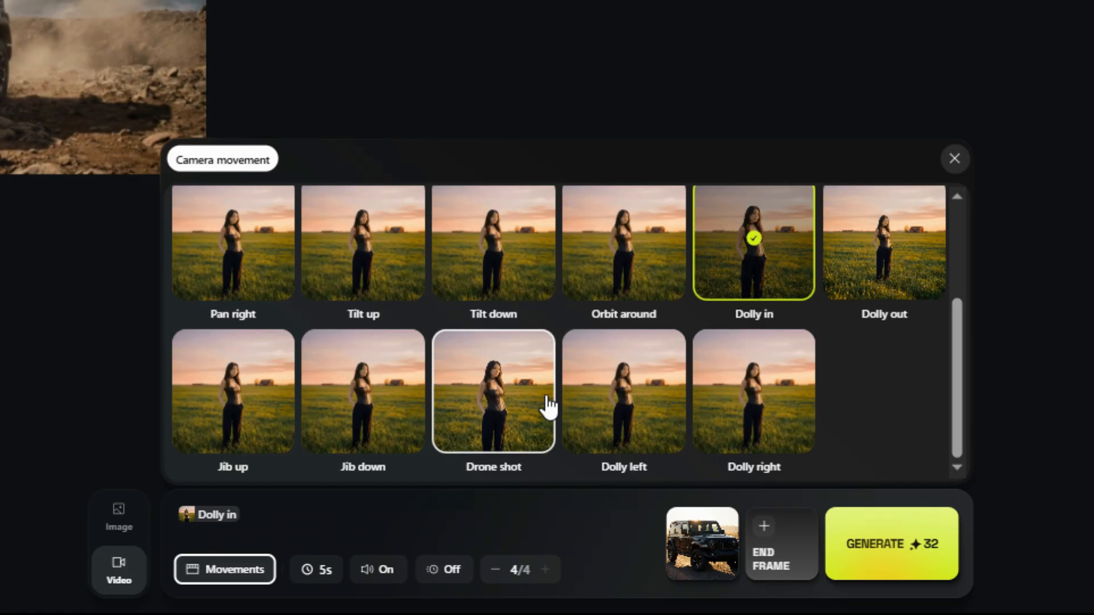
pyautogui.scroll(3, 683, 435)
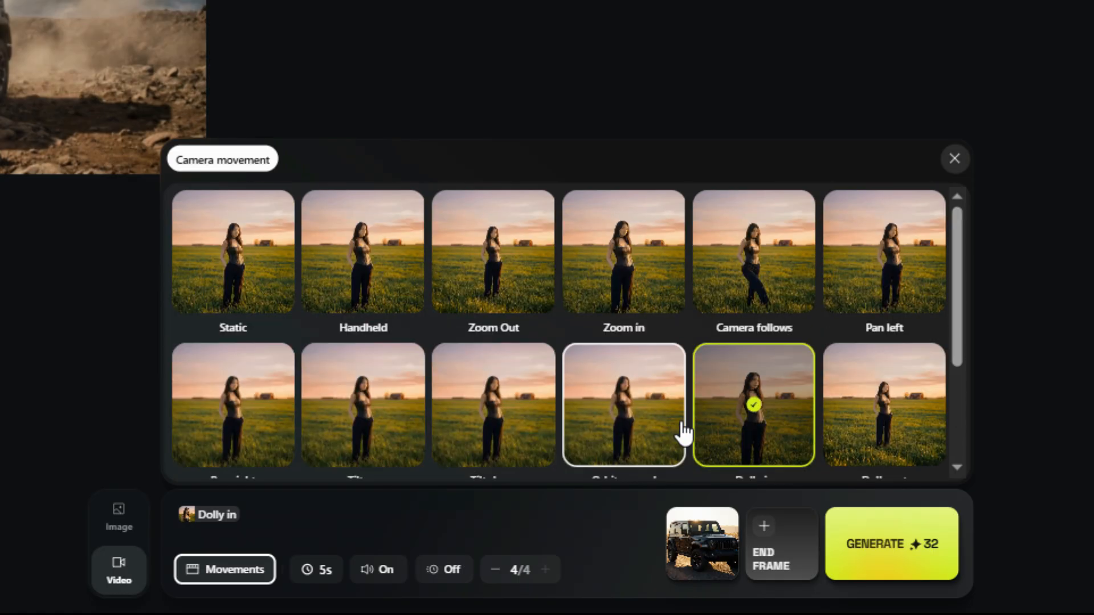
pyautogui.scroll(-3, 794, 439)
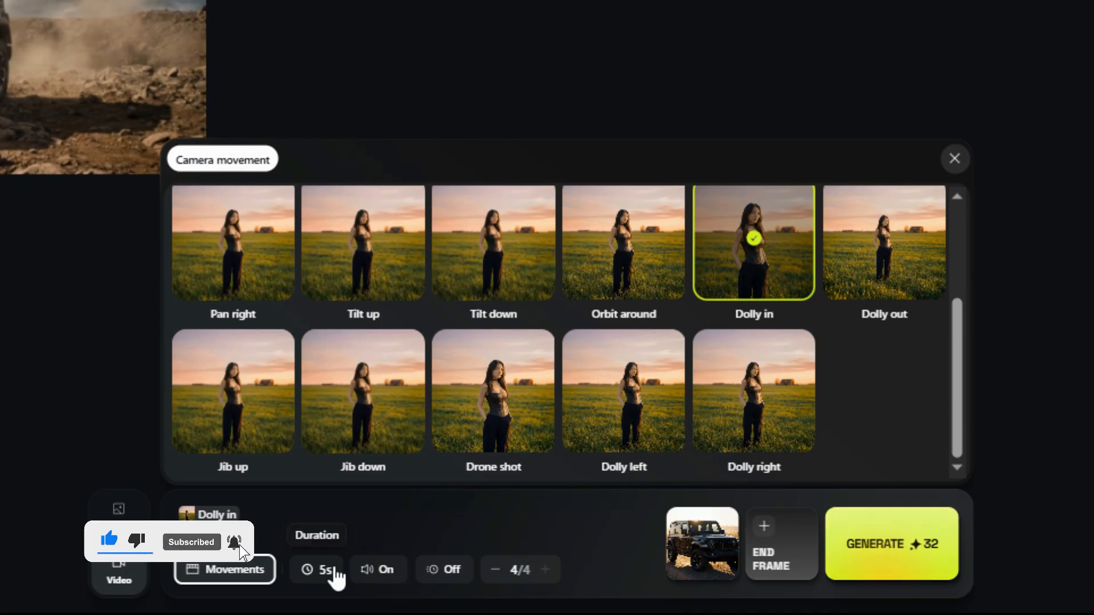
# Set the video duration to 10s and generate the batch of four Dolly in videos.
pyautogui.click(319, 575)
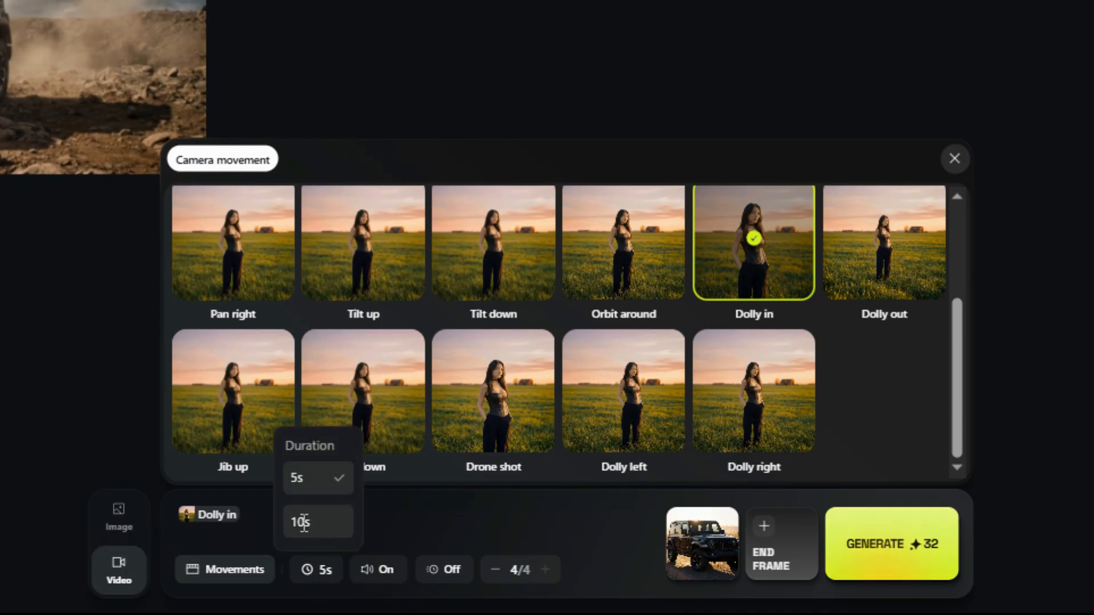
pyautogui.click(335, 522)
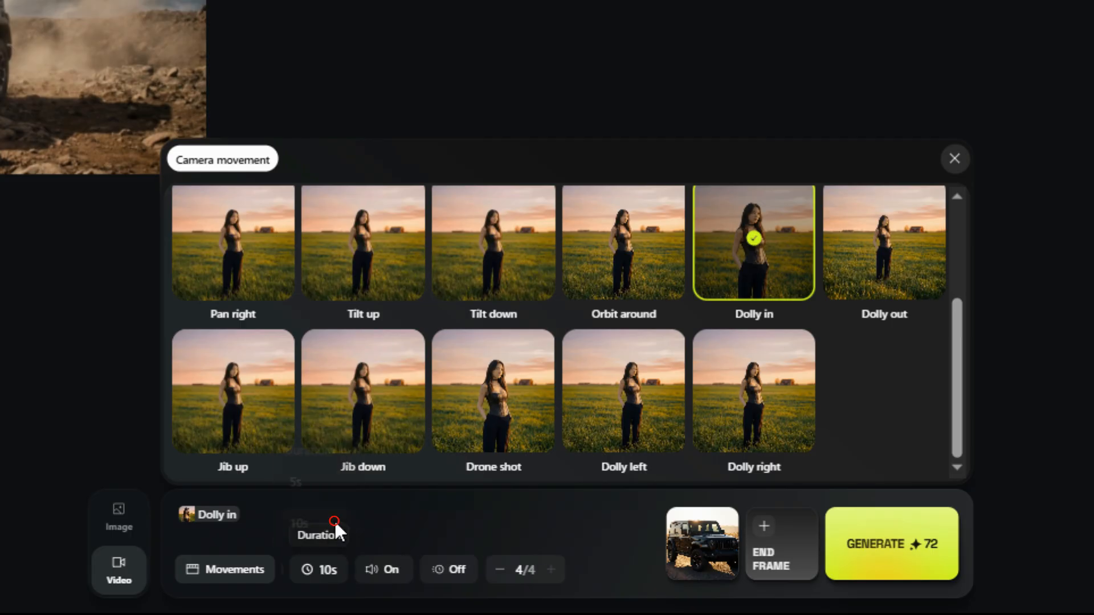
pyautogui.click(918, 569)
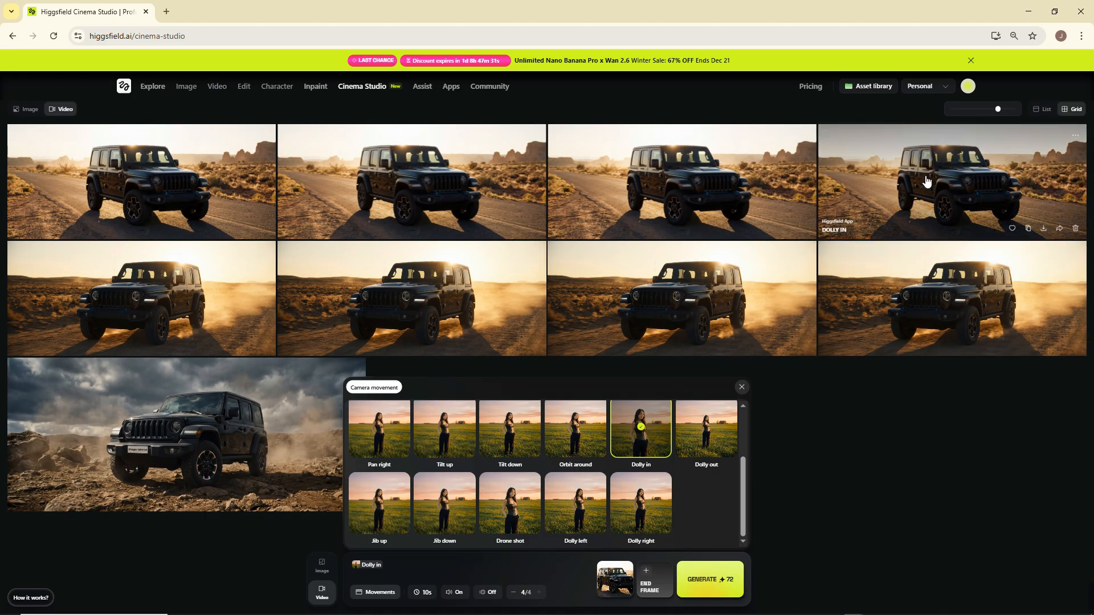
# Play one of the new Dolly in videos, and replay an earlier one with its full prompt expanded.
pyautogui.click(926, 179)
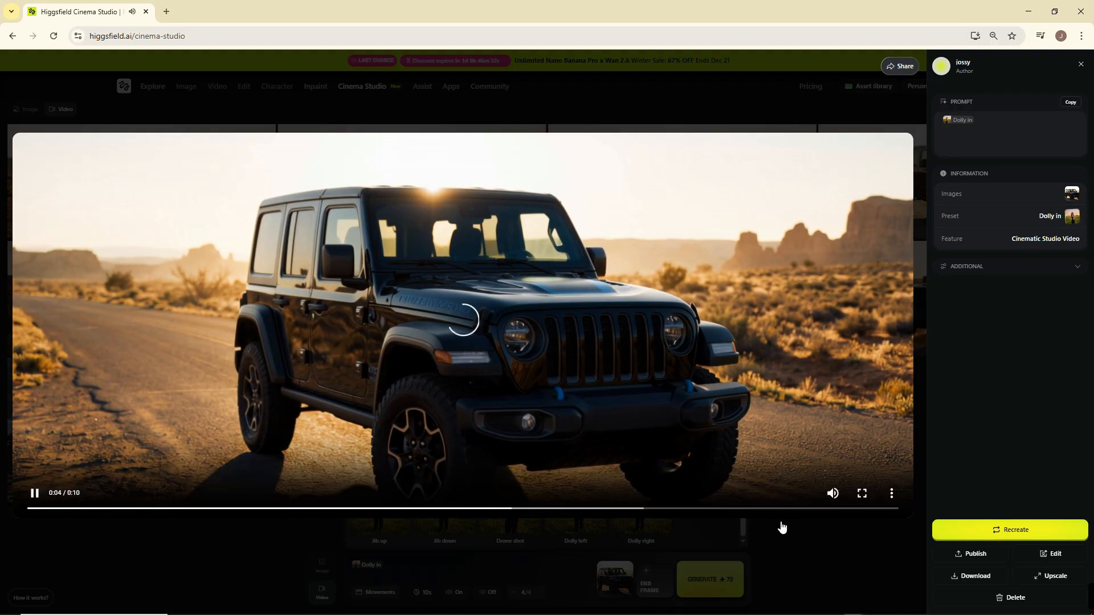
pyautogui.click(794, 566)
pyautogui.click(922, 319)
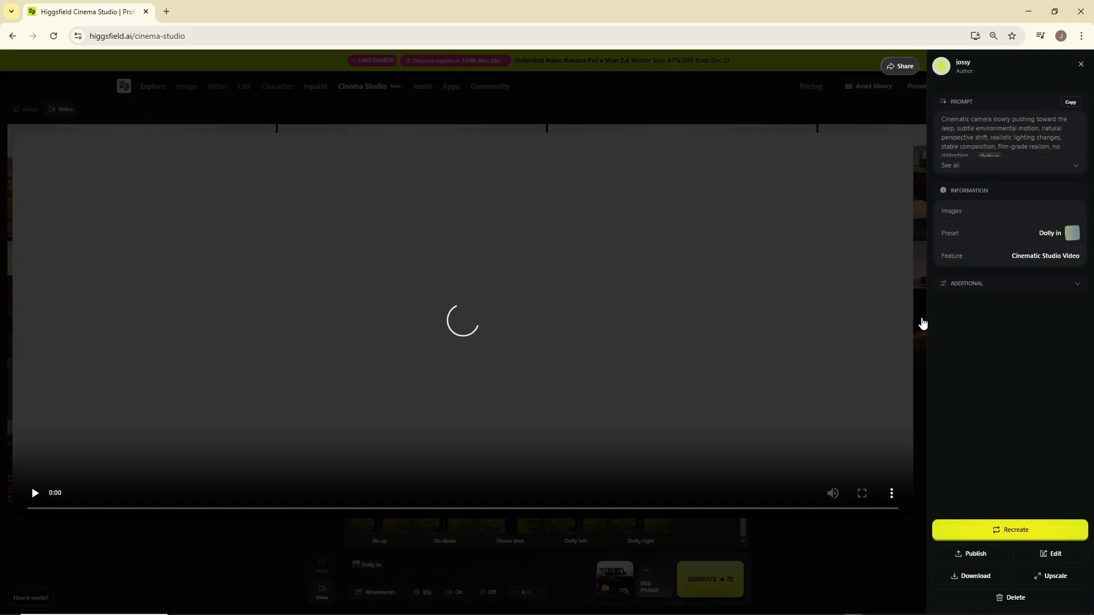
pyautogui.click(1069, 169)
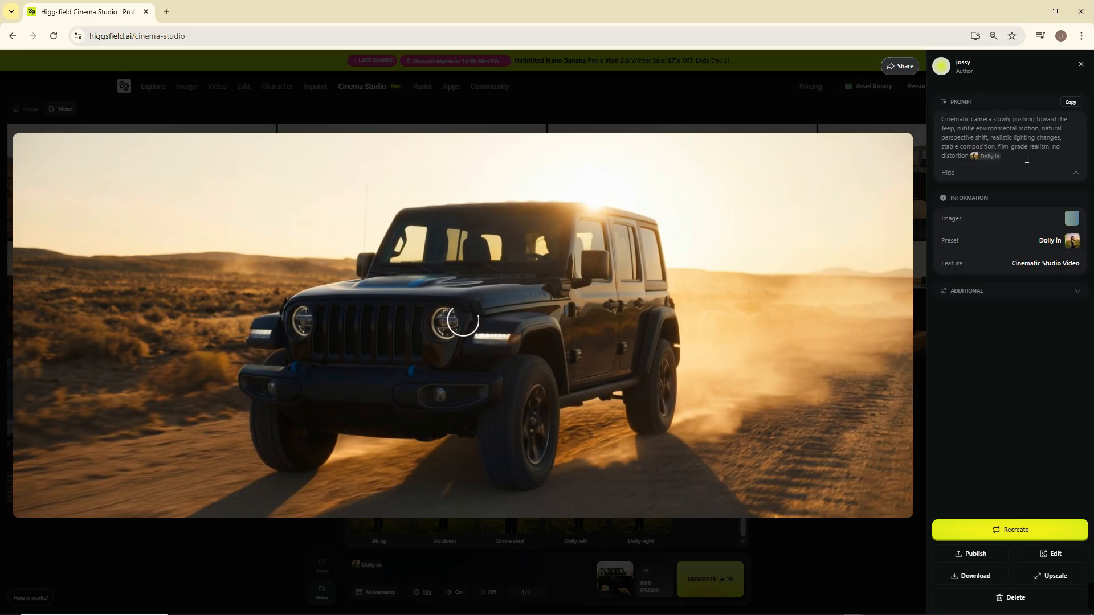
pyautogui.click(48, 510)
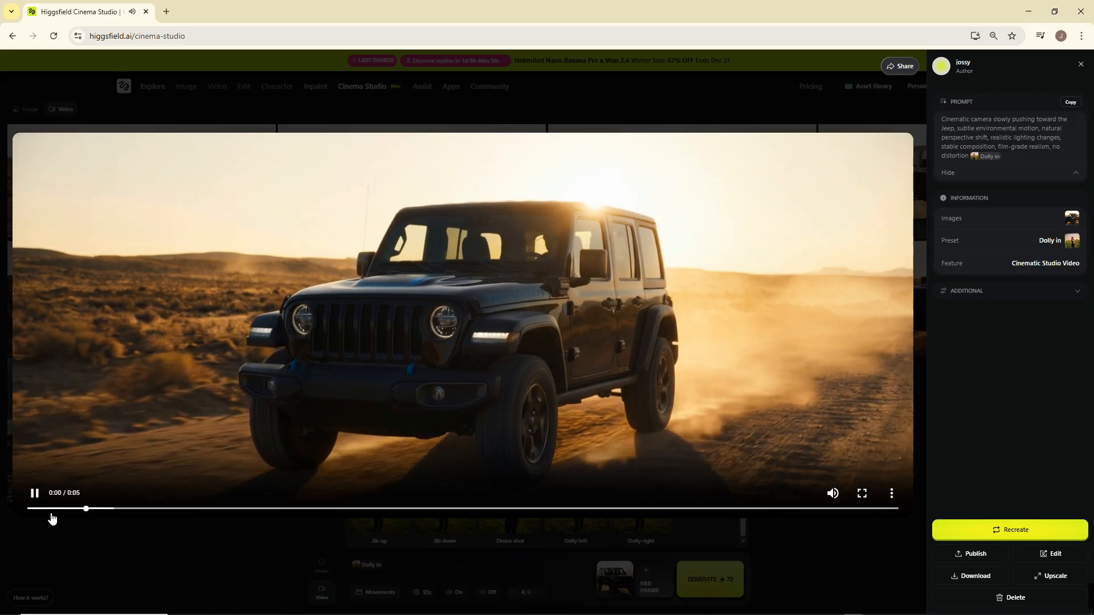
pyautogui.click(32, 510)
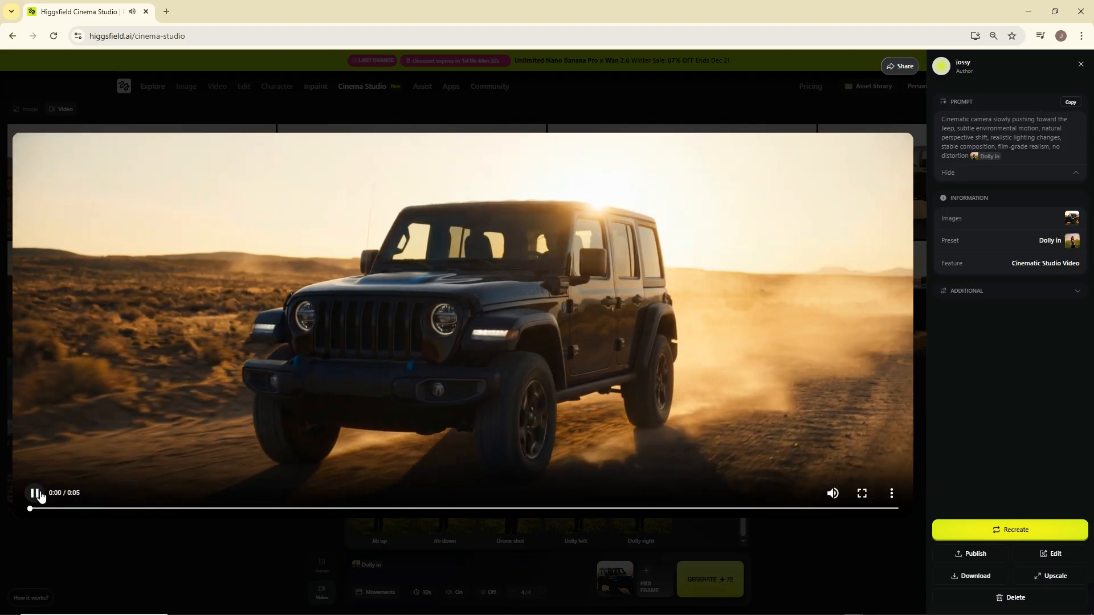
pyautogui.click(35, 494)
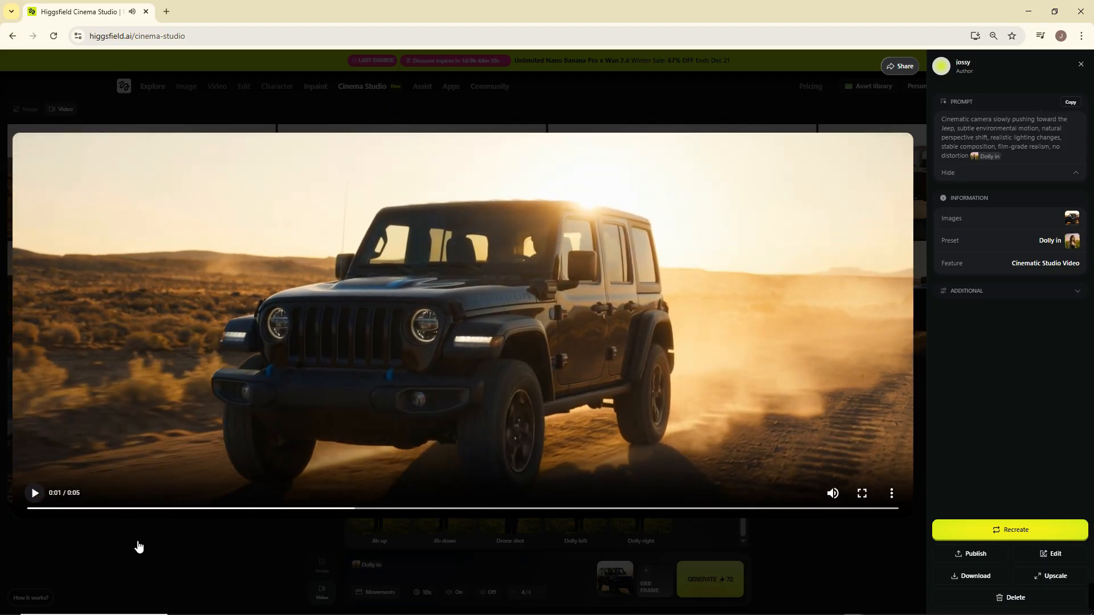
pyautogui.click(297, 526)
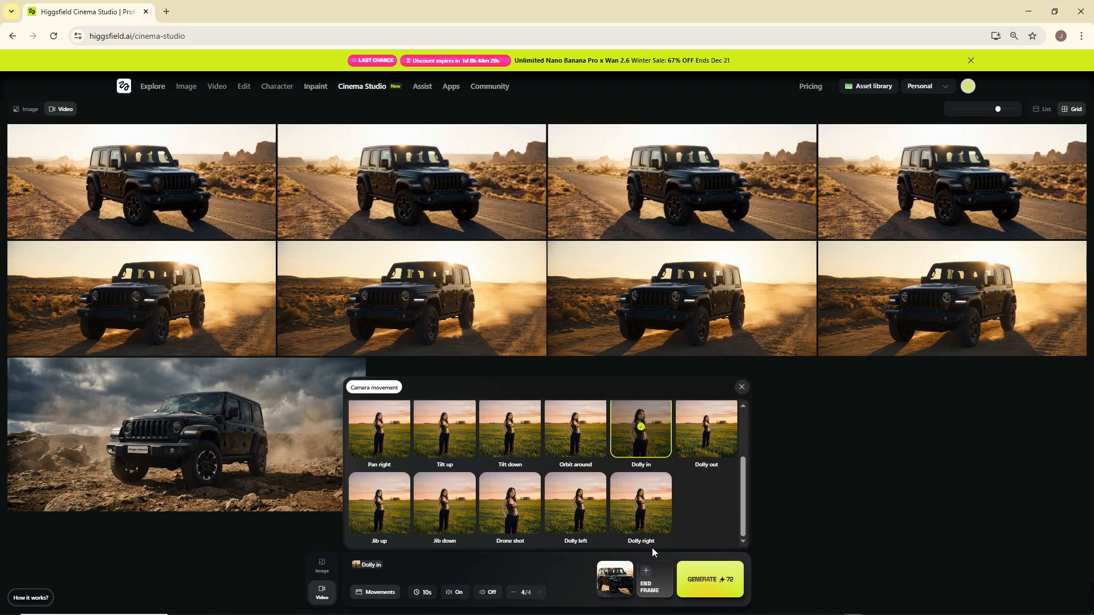
# Return to image generation, replace the prompt with the portrait prompt ending in "shallow depth of field, emotional stillness", and remove the Jeep reference image.
pyautogui.click(406, 562)
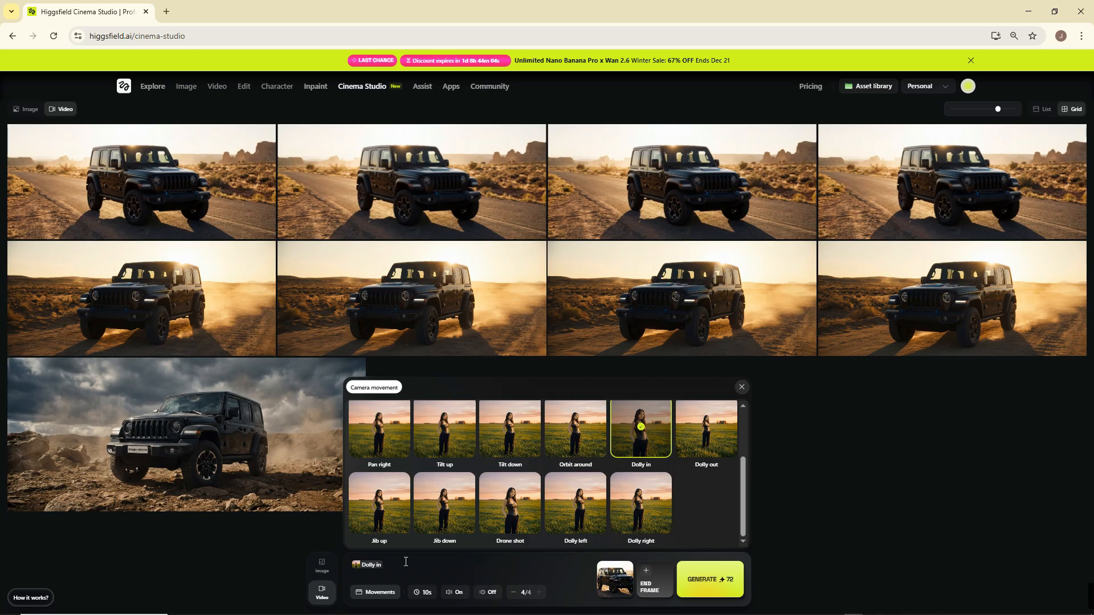
pyautogui.click(322, 566)
pyautogui.tripleClick(491, 558)
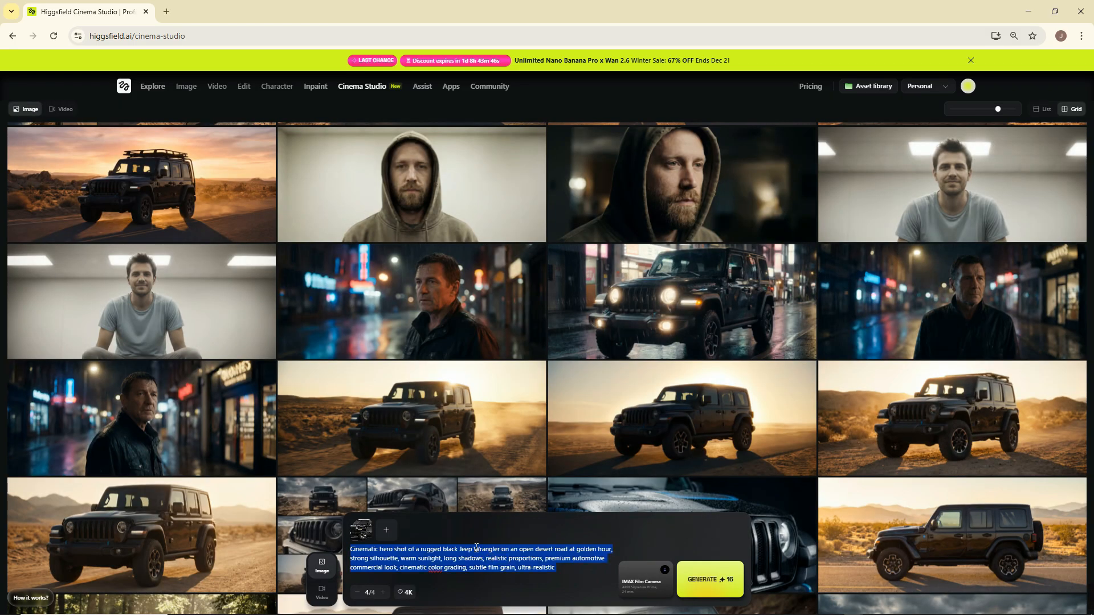
pyautogui.hotkey('ctrl', 'v')
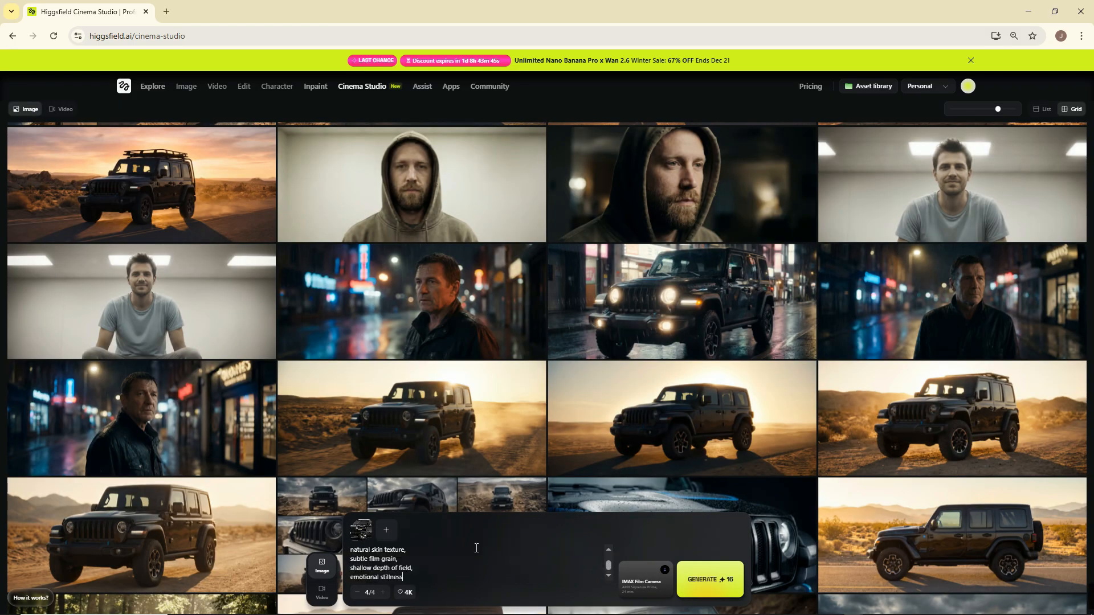
pyautogui.click(375, 522)
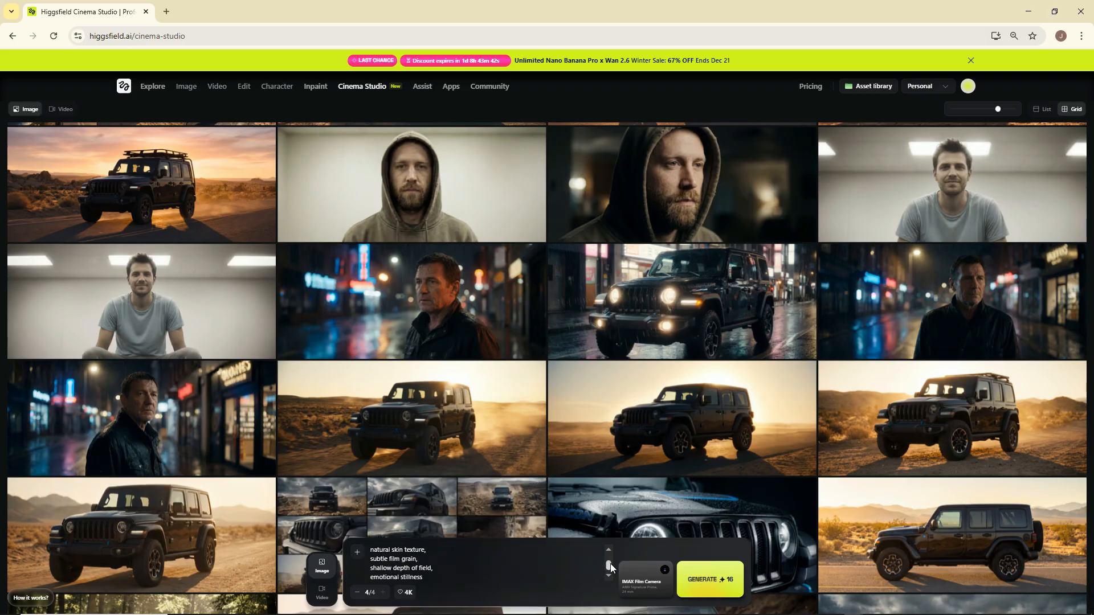
# Generate four portrait images with the camera set to Arri Alexa 35 and open the second result.
pyautogui.click(642, 586)
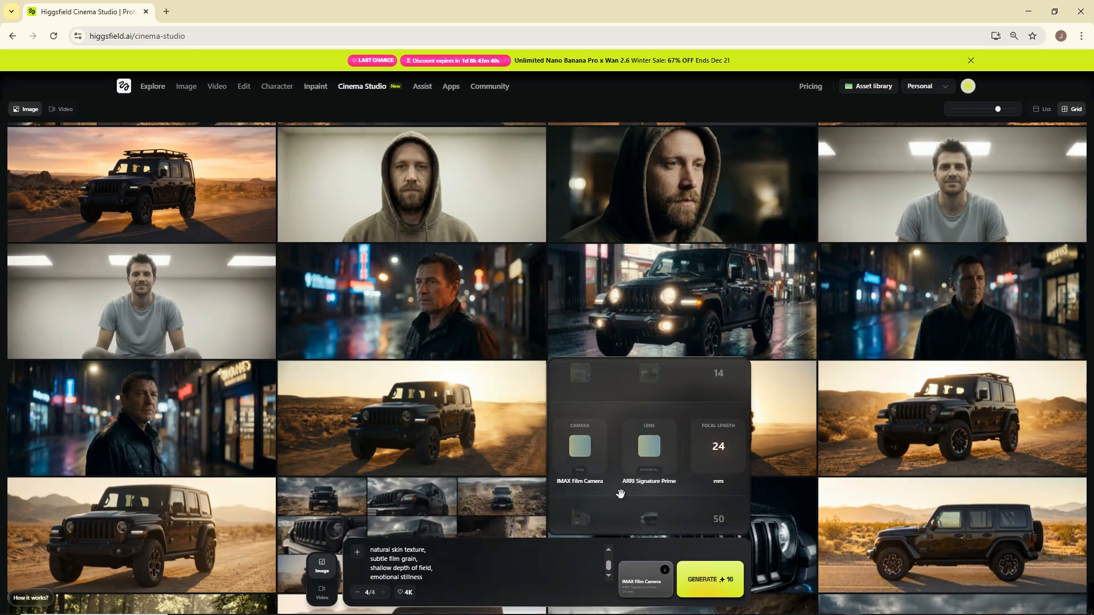
pyautogui.scroll(2, 586, 449)
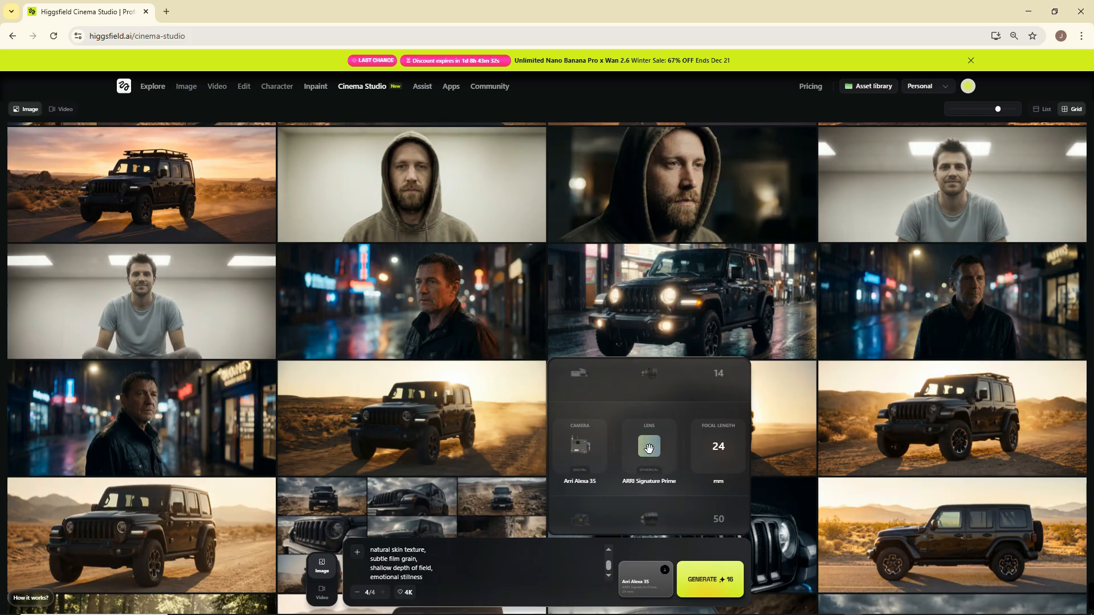
pyautogui.scroll(-1, 717, 466)
pyautogui.click(719, 584)
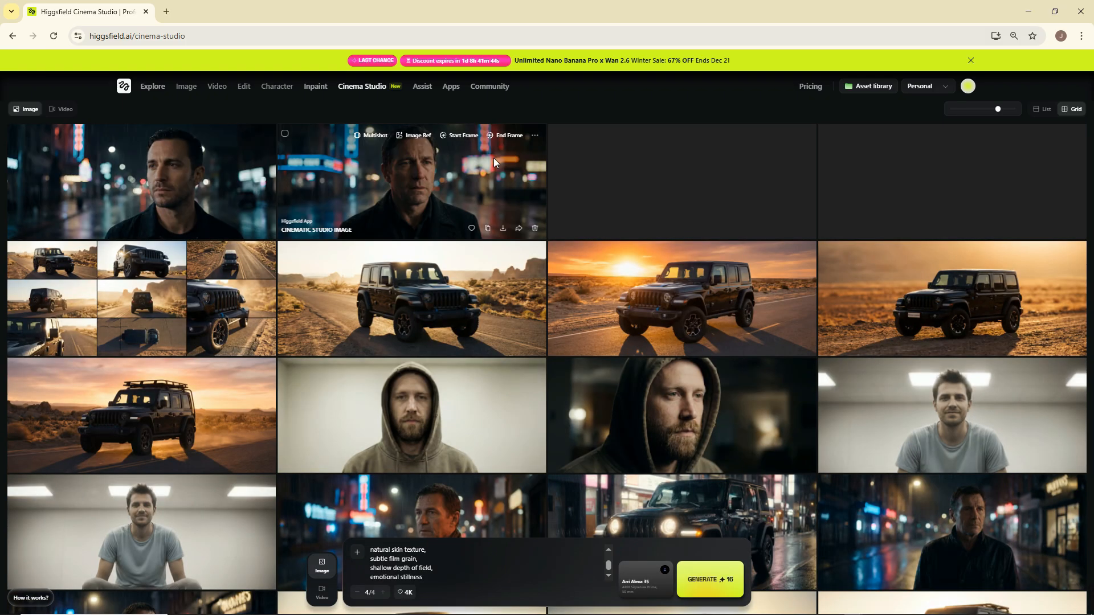
pyautogui.moveTo(998, 171)
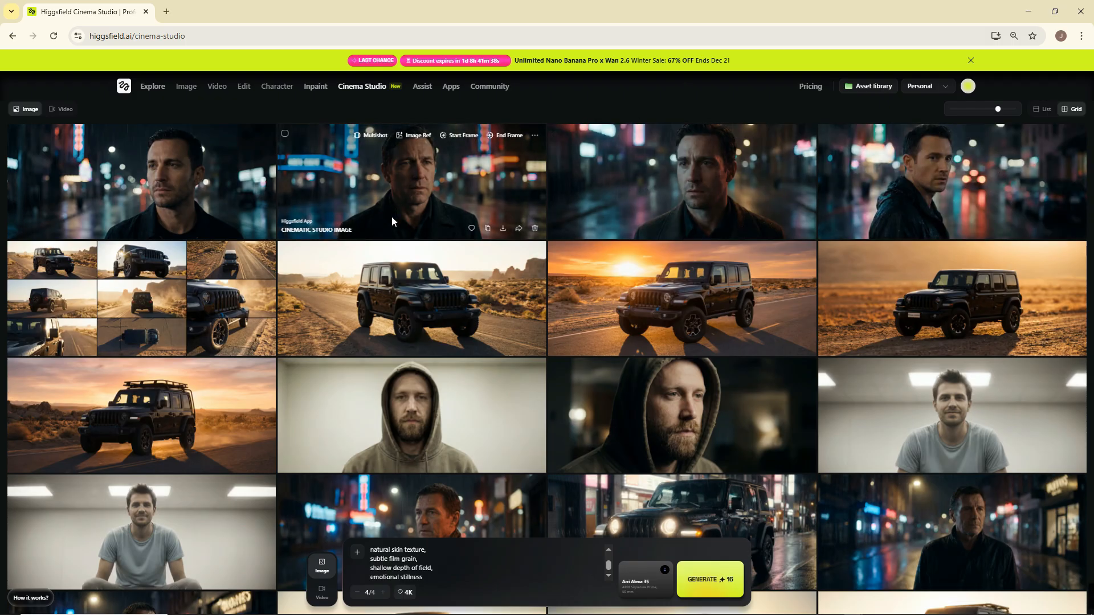
pyautogui.click(411, 198)
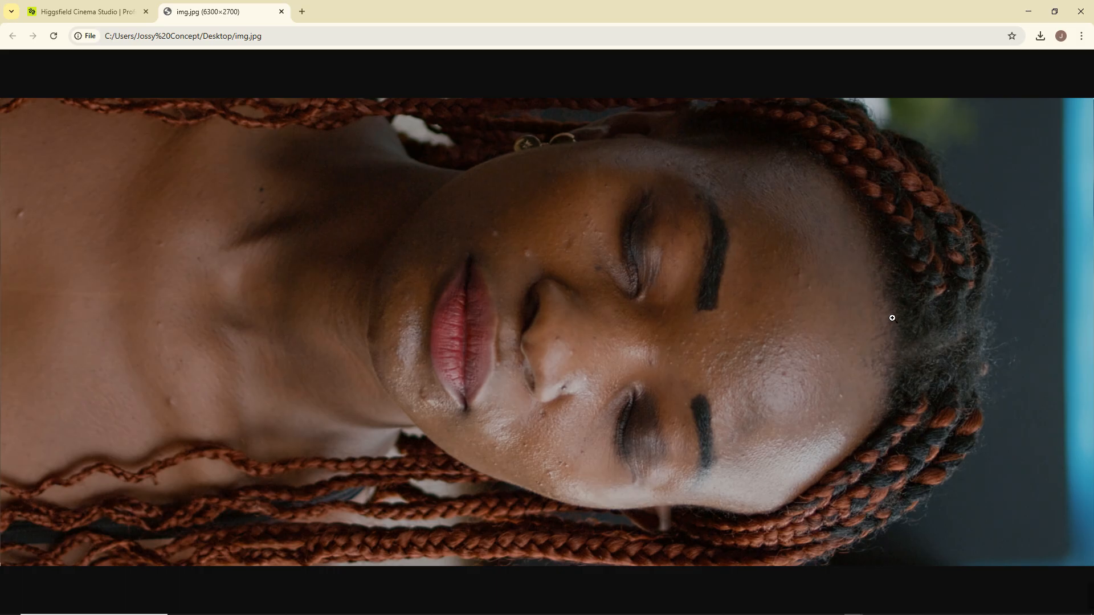
# Inspect the portrait img.jpg at a closer zoom and return to the Cinema Studio tab.
pyautogui.click(891, 316)
pyautogui.click(891, 316)
pyautogui.click(116, 11)
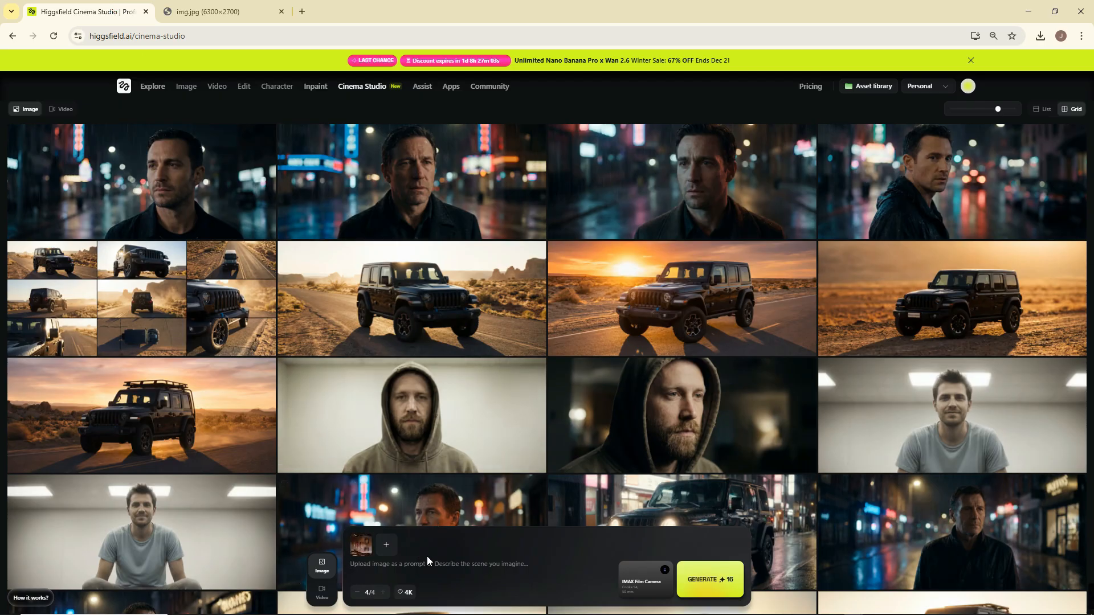
# Generate one 4K image from the portrait reference with the do-not-rotate-or-reframe prompt, using the IMAX Film Camera, Cooke S4 lens and 50 mm focal length.
pyautogui.click(649, 585)
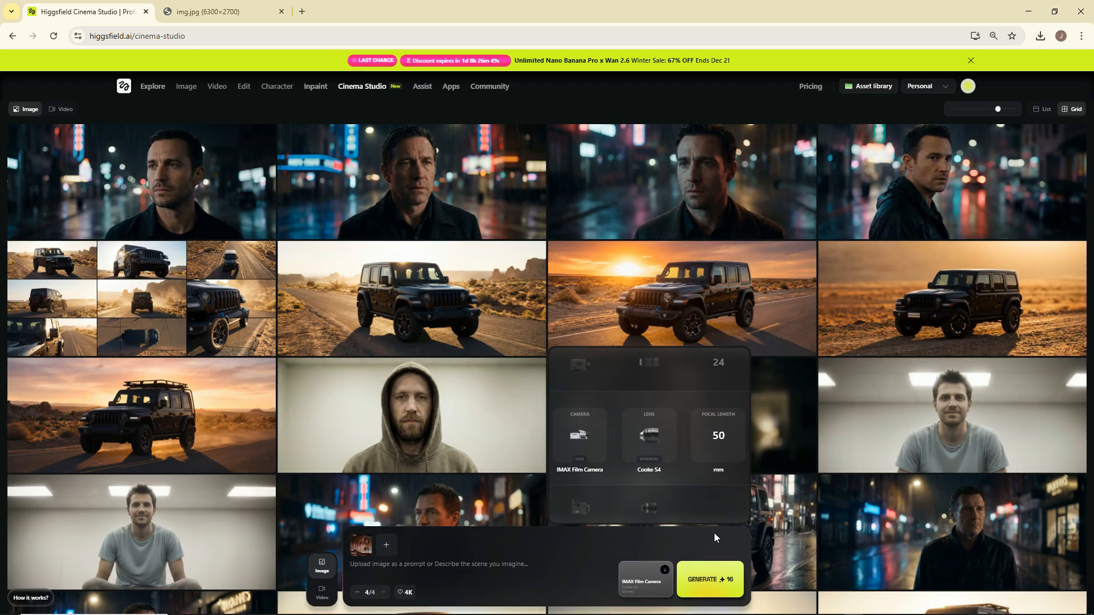
pyautogui.click(701, 542)
pyautogui.click(356, 593)
pyautogui.click(357, 592)
pyautogui.click(357, 593)
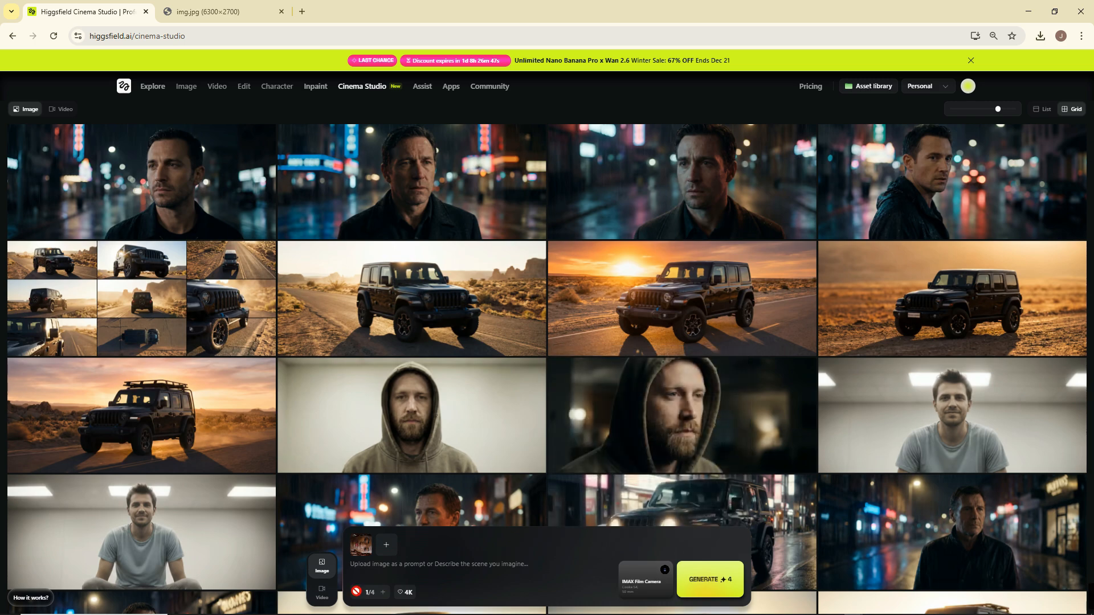
pyautogui.click(709, 576)
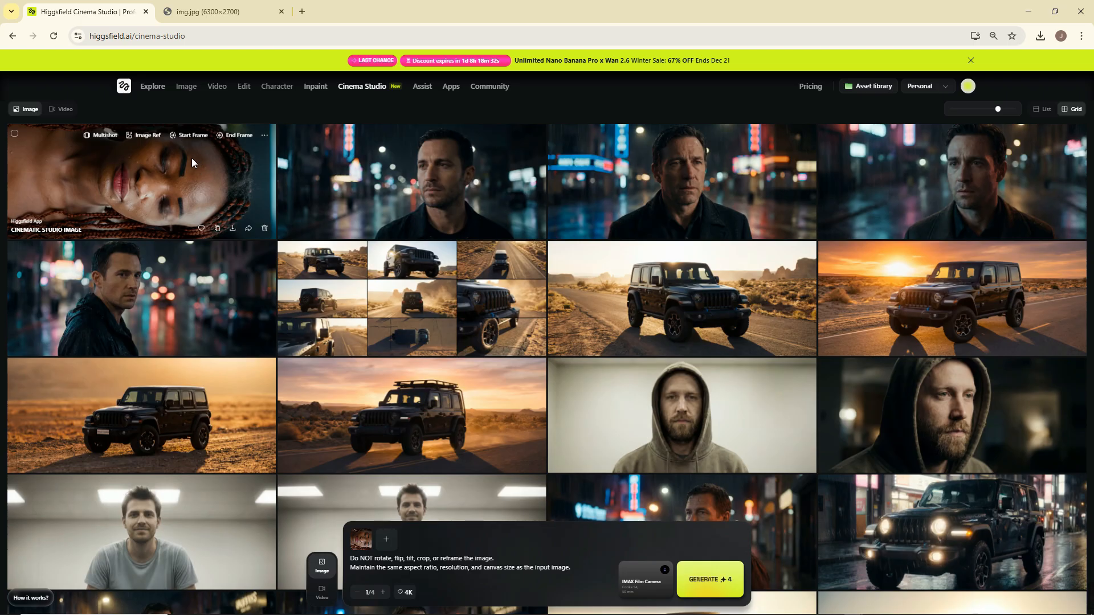
pyautogui.click(458, 567)
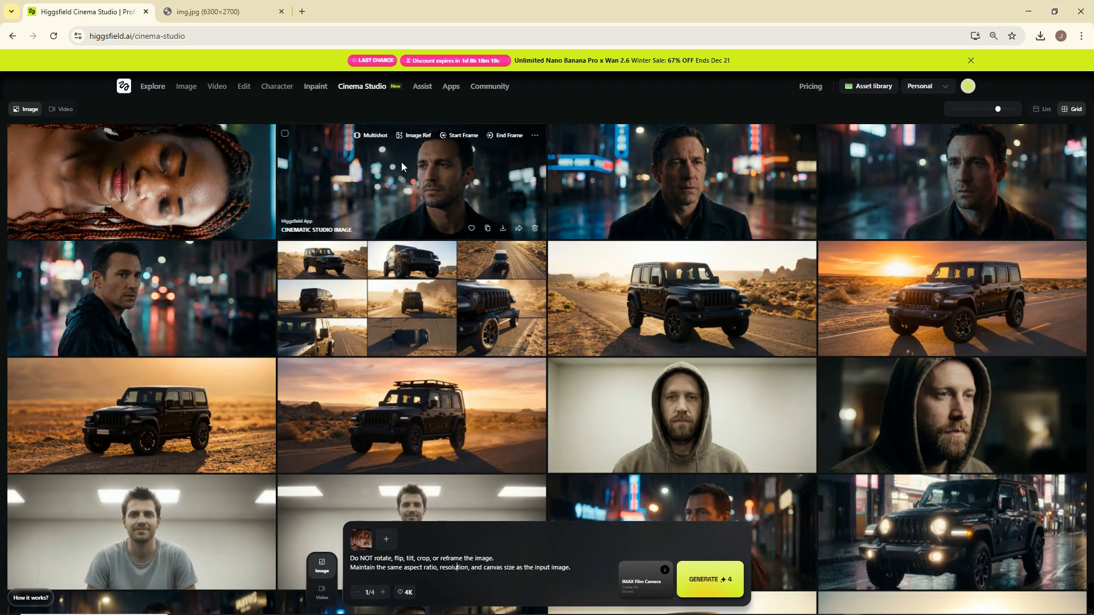
# Open the newly generated portrait, inspect it with its camera settings, and download the image.
pyautogui.click(182, 179)
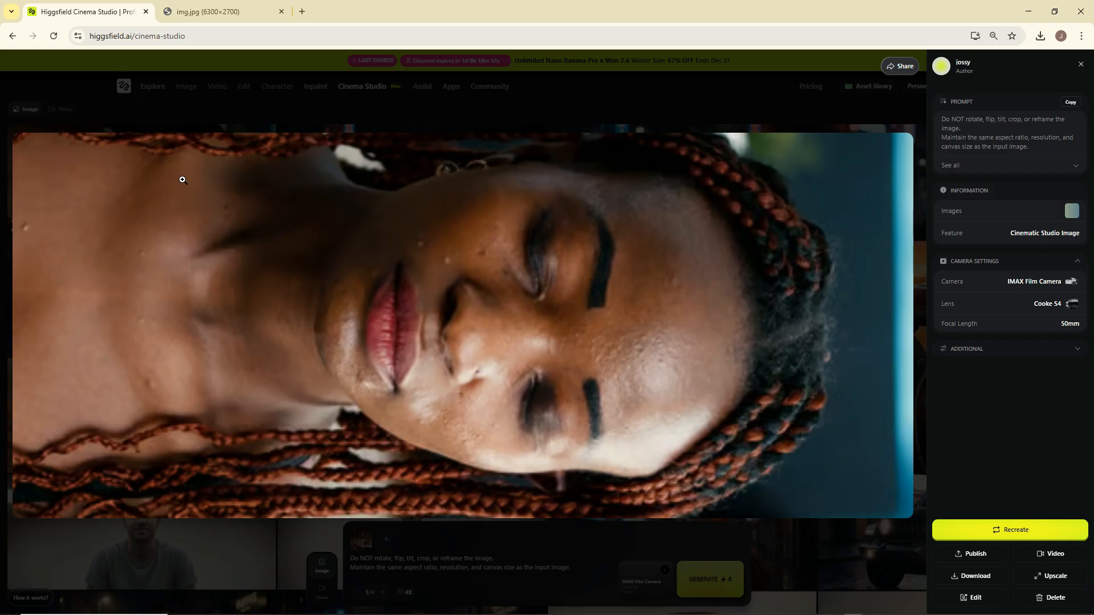
pyautogui.click(183, 180)
pyautogui.click(732, 285)
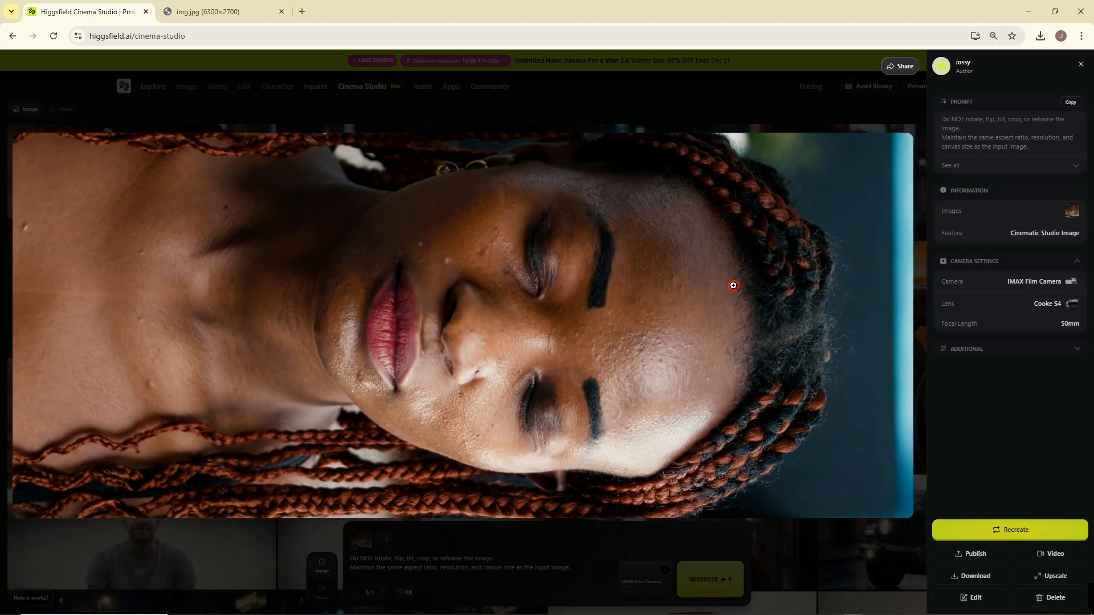
pyautogui.click(968, 576)
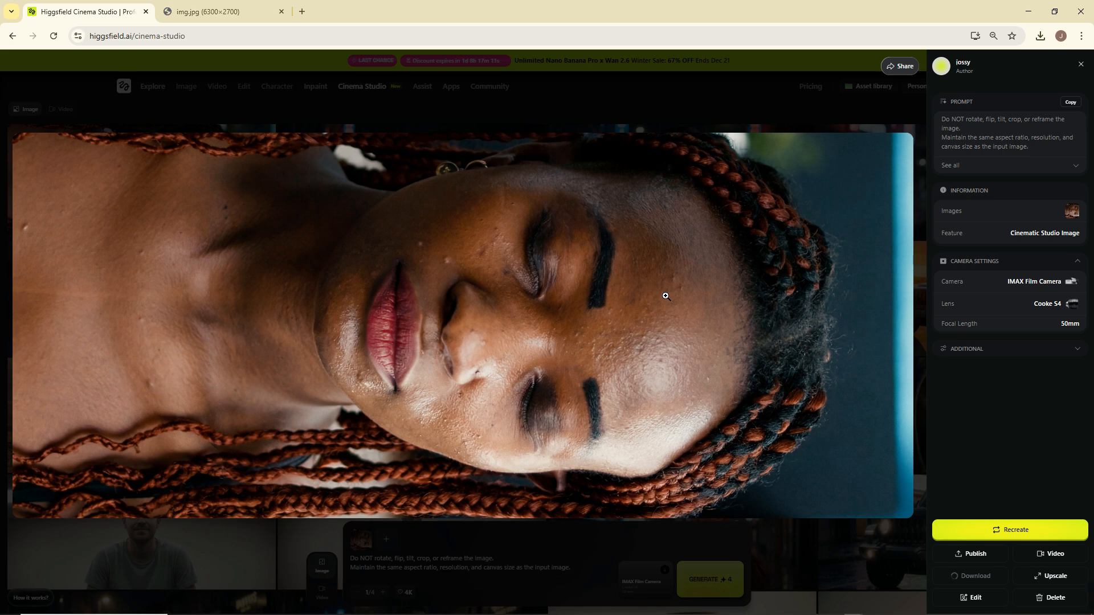
pyautogui.moveTo(1004, 283); pyautogui.dragTo(1079, 326)
pyautogui.click(989, 310)
pyautogui.click(986, 323)
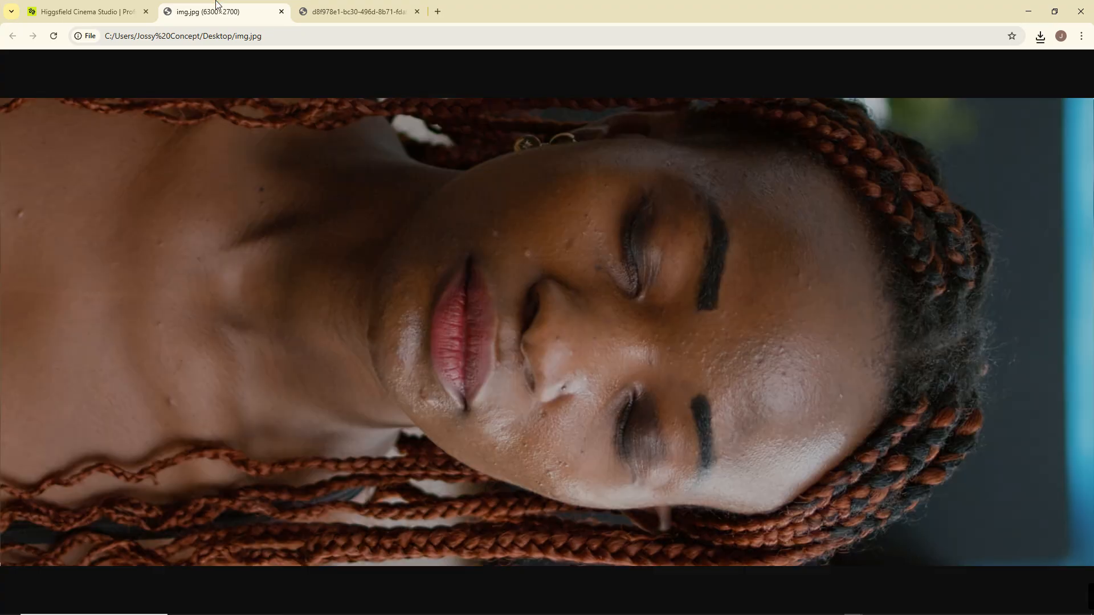
# Compare the downloaded portrait PNG with the original img.jpg, examining the skin detail around the eye and eyebrow up close.
pyautogui.click(363, 6)
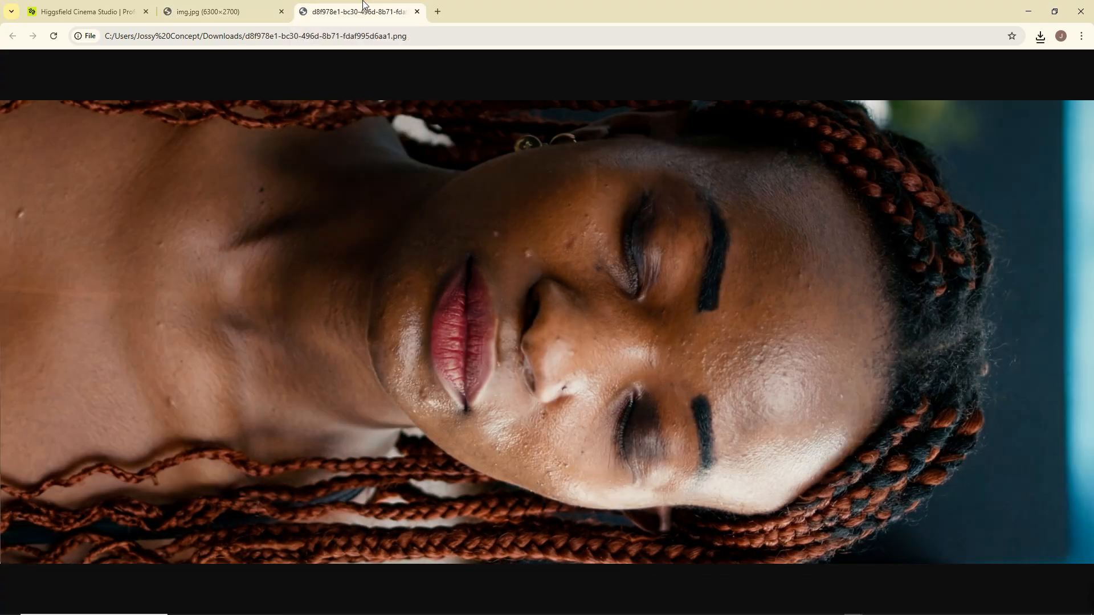
pyautogui.click(718, 229)
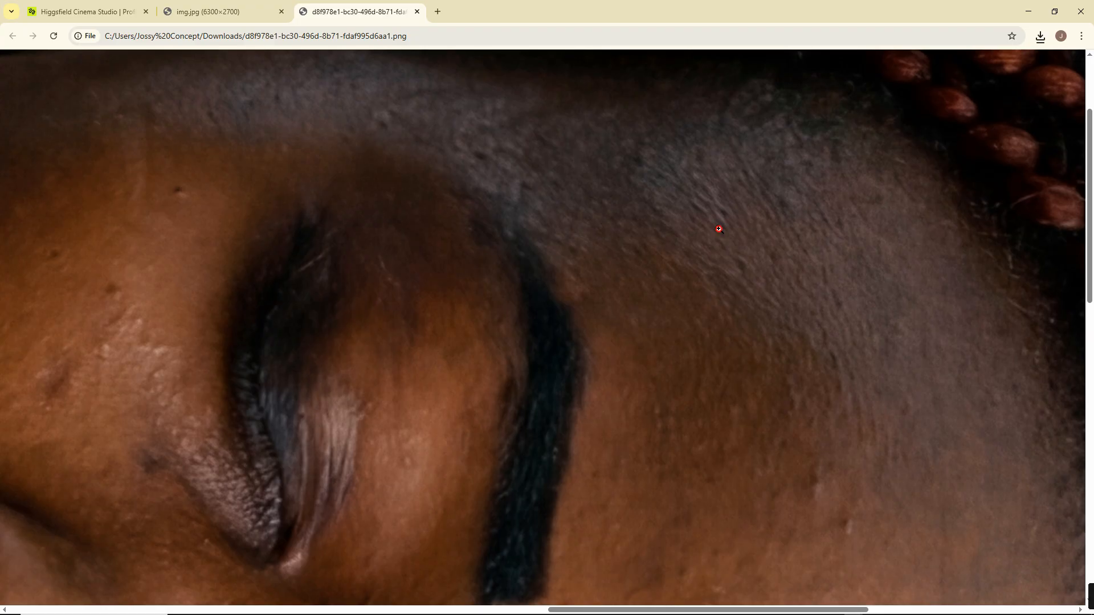
pyautogui.click(719, 228)
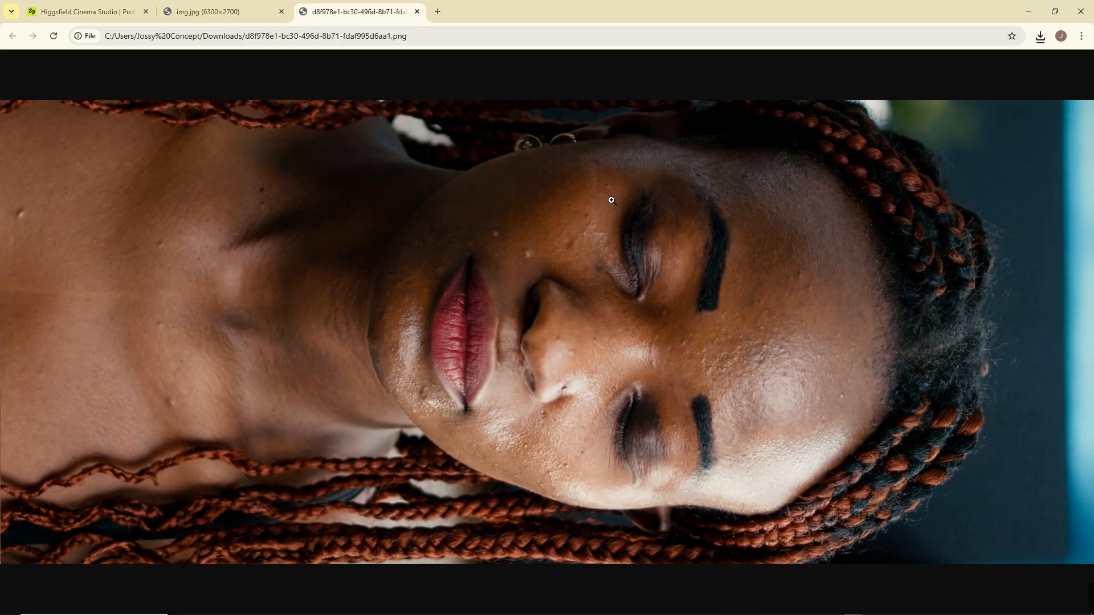
pyautogui.click(611, 201)
pyautogui.click(610, 198)
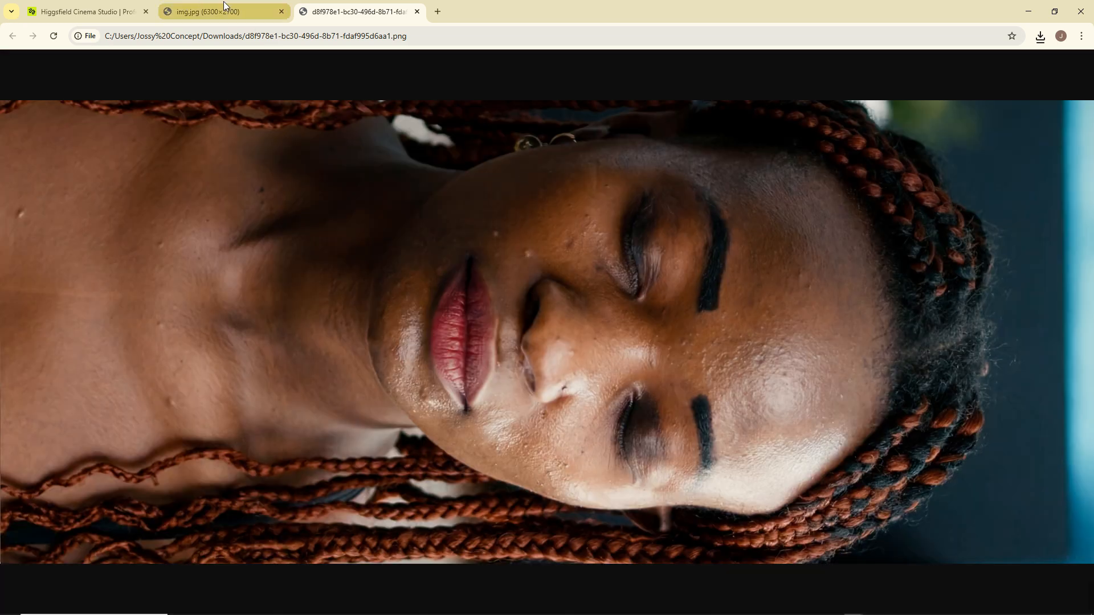
pyautogui.click(223, 2)
pyautogui.click(360, 8)
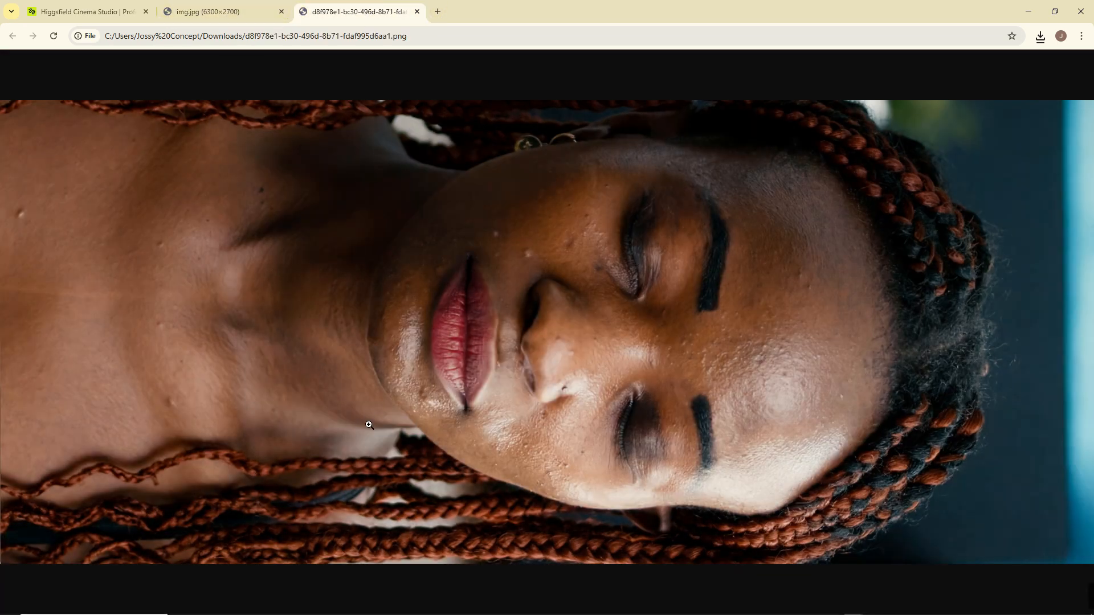
# Return to the Cinema Studio tab and look over the newest portrait results in the image grid.
pyautogui.click(85, 11)
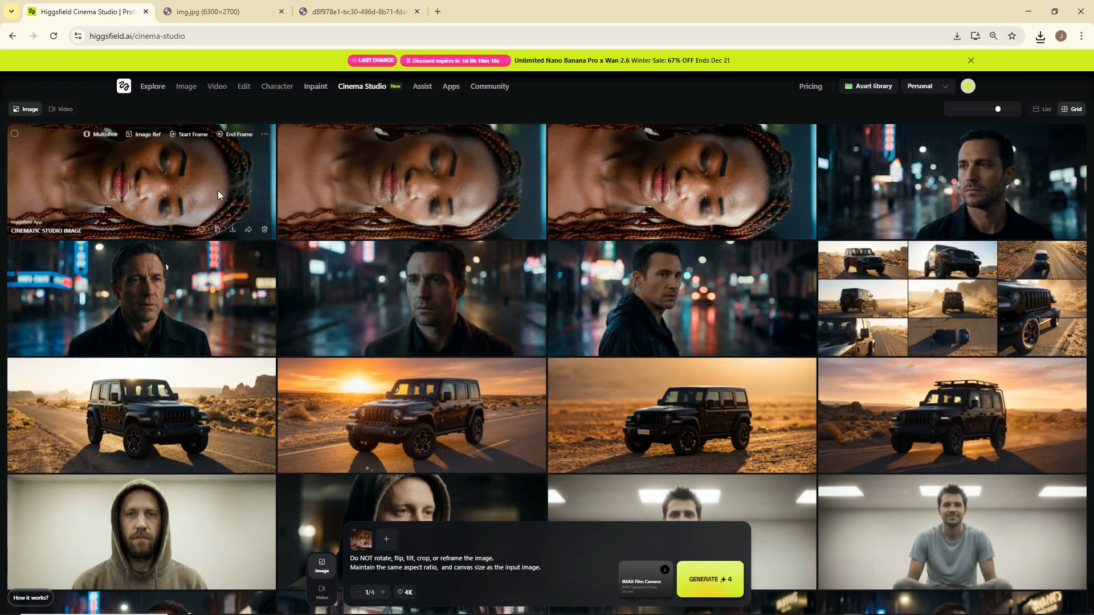
pyautogui.scroll(-1, 275, 368)
pyautogui.scroll(1, 275, 368)
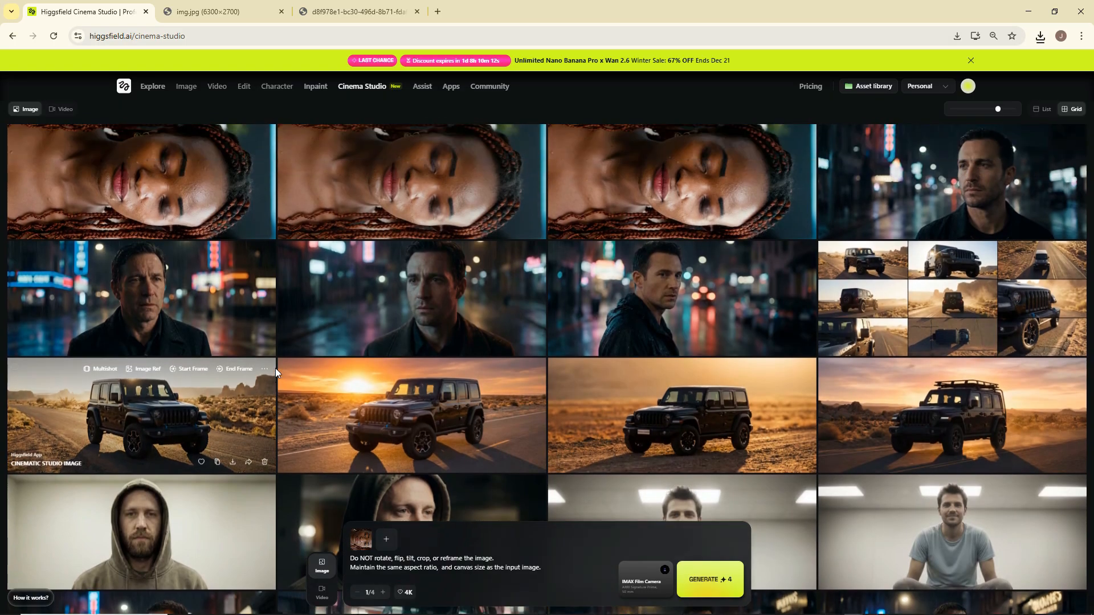